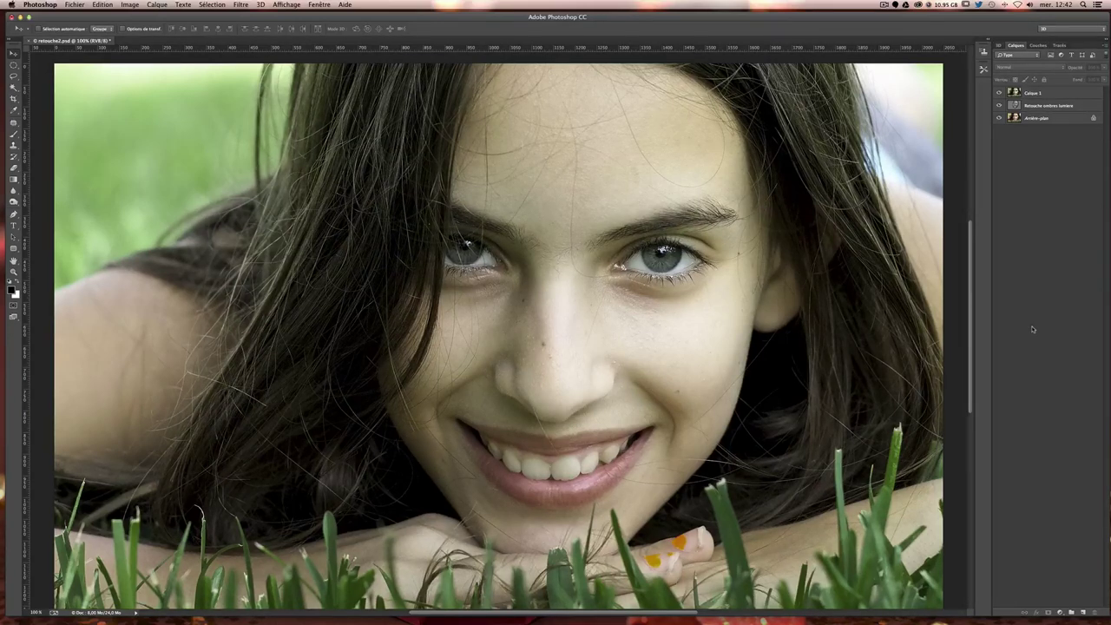
Toggle Calque 1's visibility repeatedly to compare retouch and original, ending with it shown
{"action": "left_click", "coordinate": [1001, 92]}
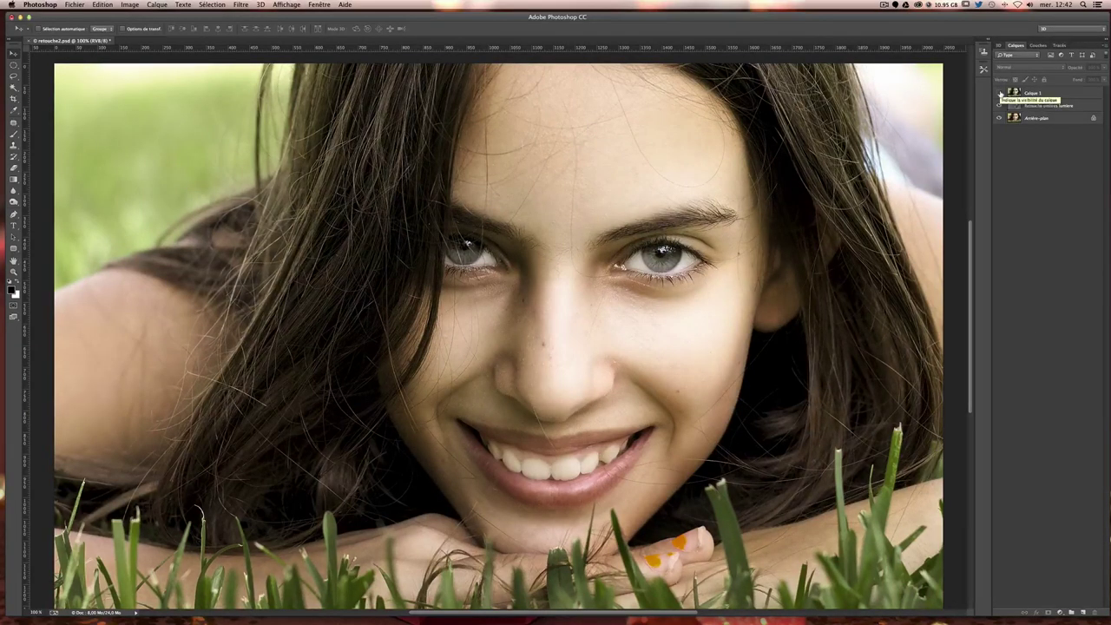
{"action": "left_click", "coordinate": [1000, 93]}
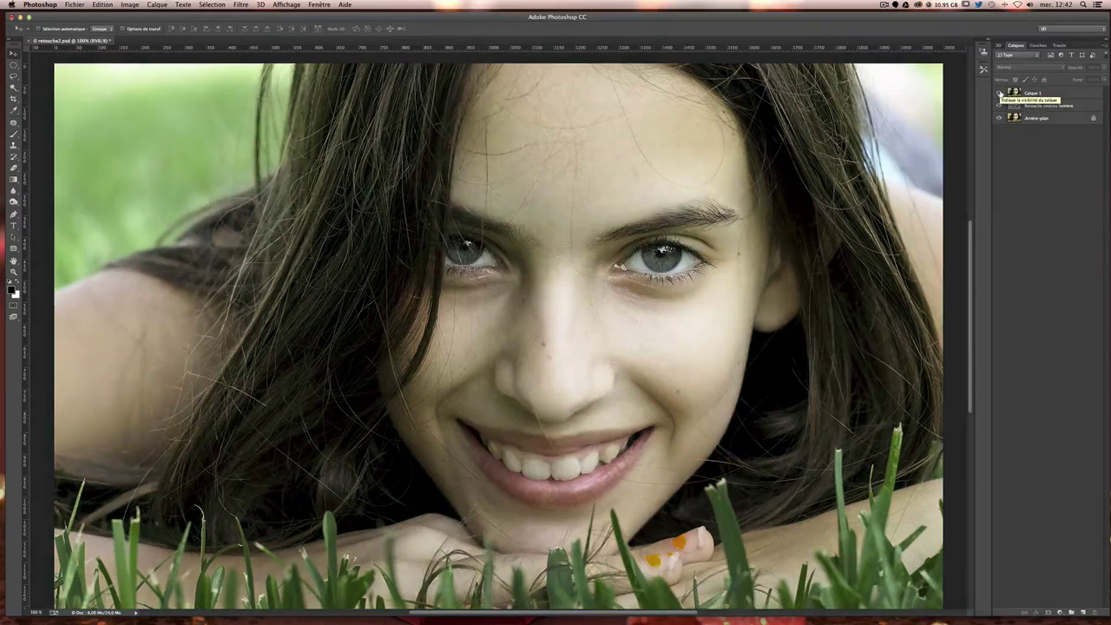
{"action": "left_click", "coordinate": [1000, 93]}
{"action": "left_click", "coordinate": [1000, 93]}
{"action": "left_click", "coordinate": [1000, 93]}
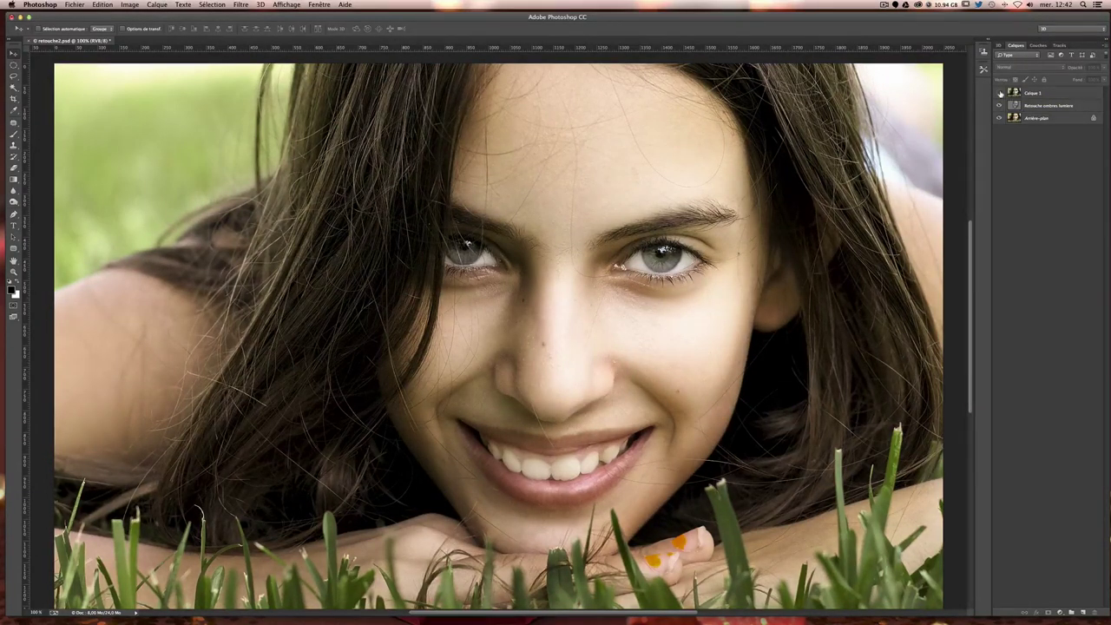
{"action": "left_click", "coordinate": [1000, 93]}
{"action": "left_click", "coordinate": [1001, 93]}
{"action": "left_click", "coordinate": [1001, 93]}
{"action": "left_click", "coordinate": [1000, 92]}
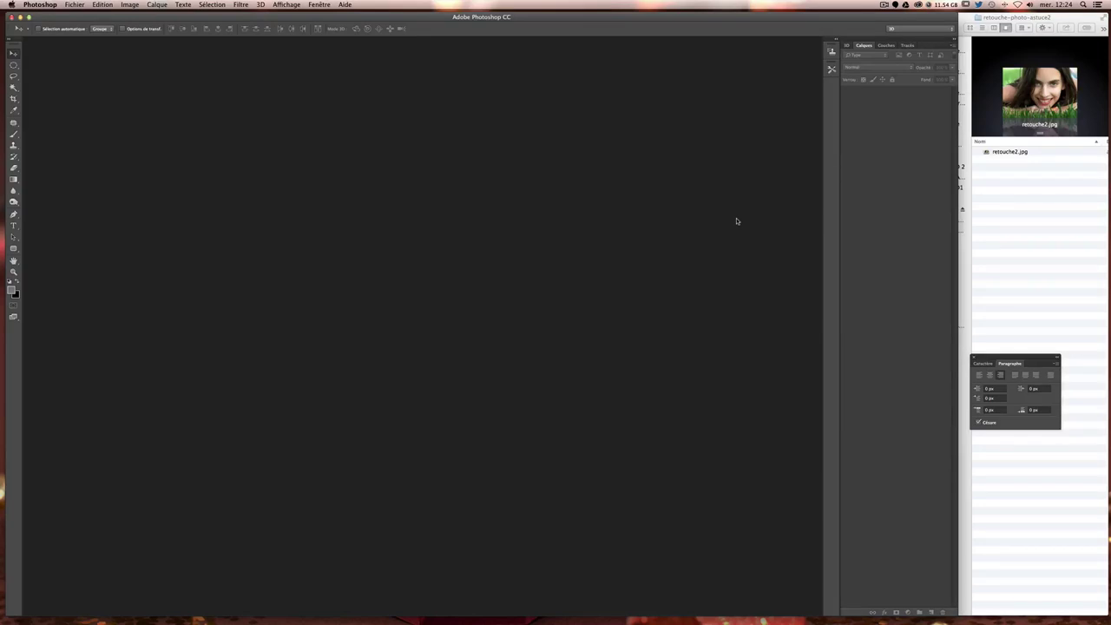
Open retouche2.jpg from Finder in Photoshop CC without its embedded profile, viewed at 100%
{"action": "right_click", "coordinate": [1011, 153]}
{"action": "mouse_move", "coordinate": [942, 164]}
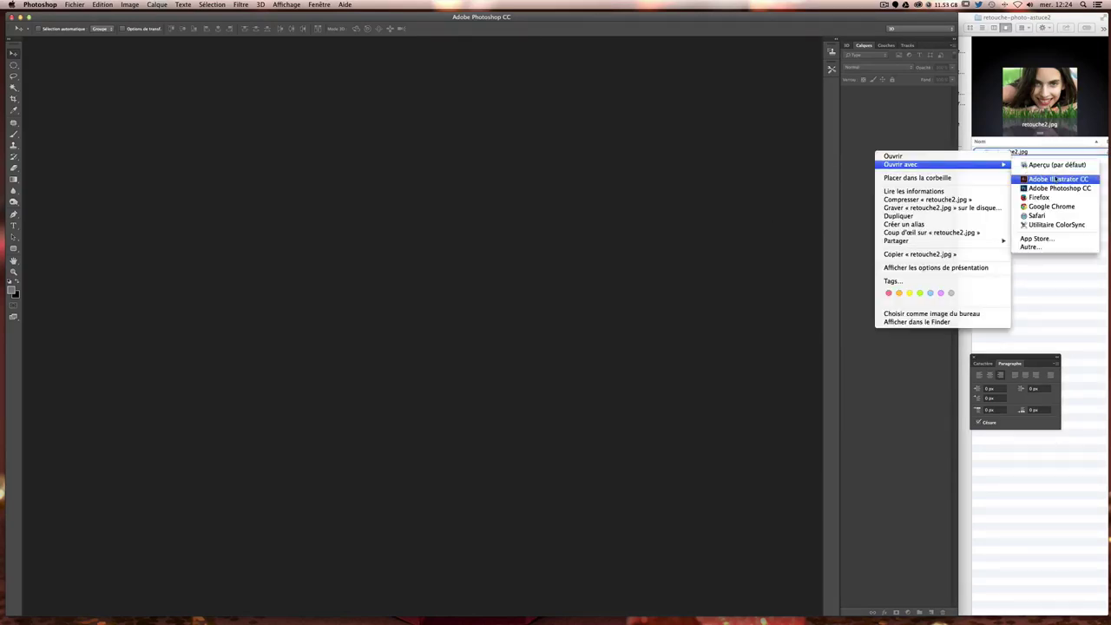
{"action": "left_click", "coordinate": [1058, 187]}
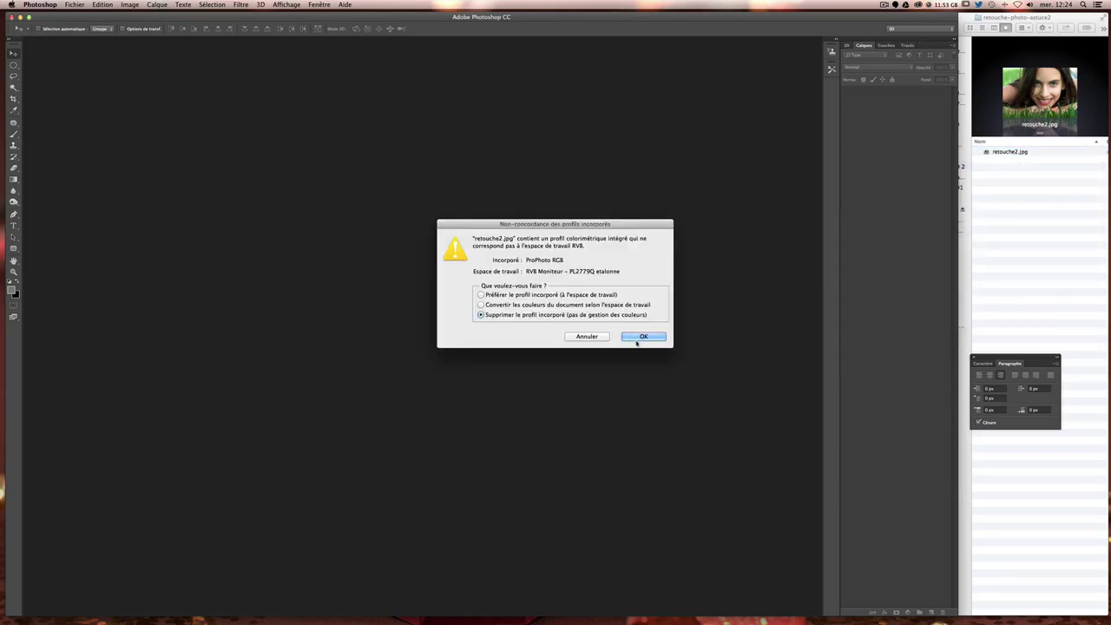
{"action": "left_click", "coordinate": [637, 341]}
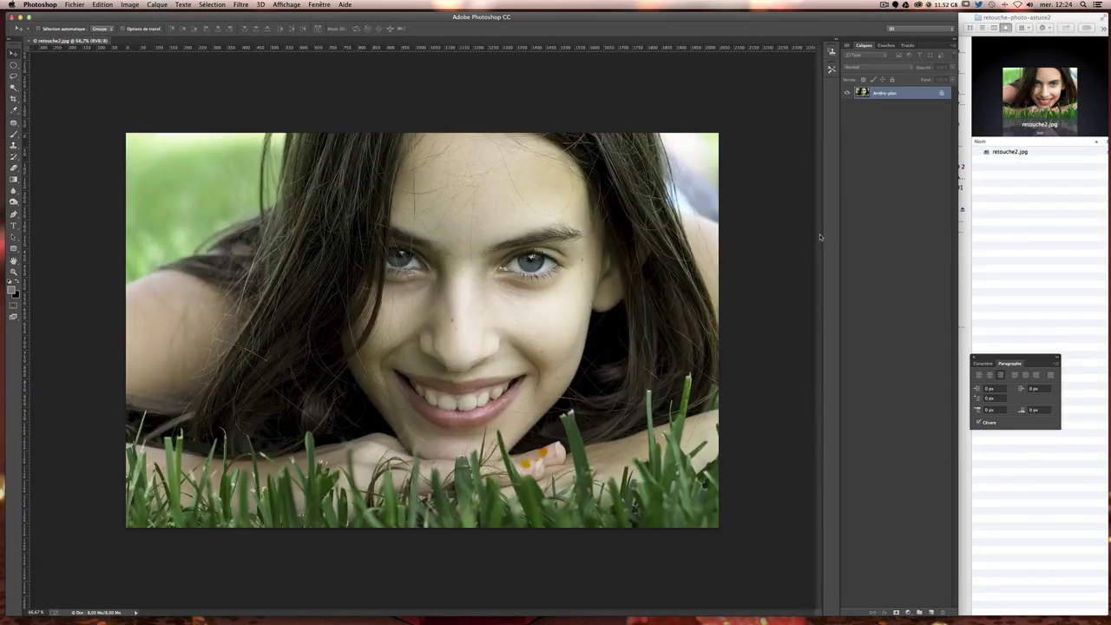
{"action": "key", "text": "super+plus"}
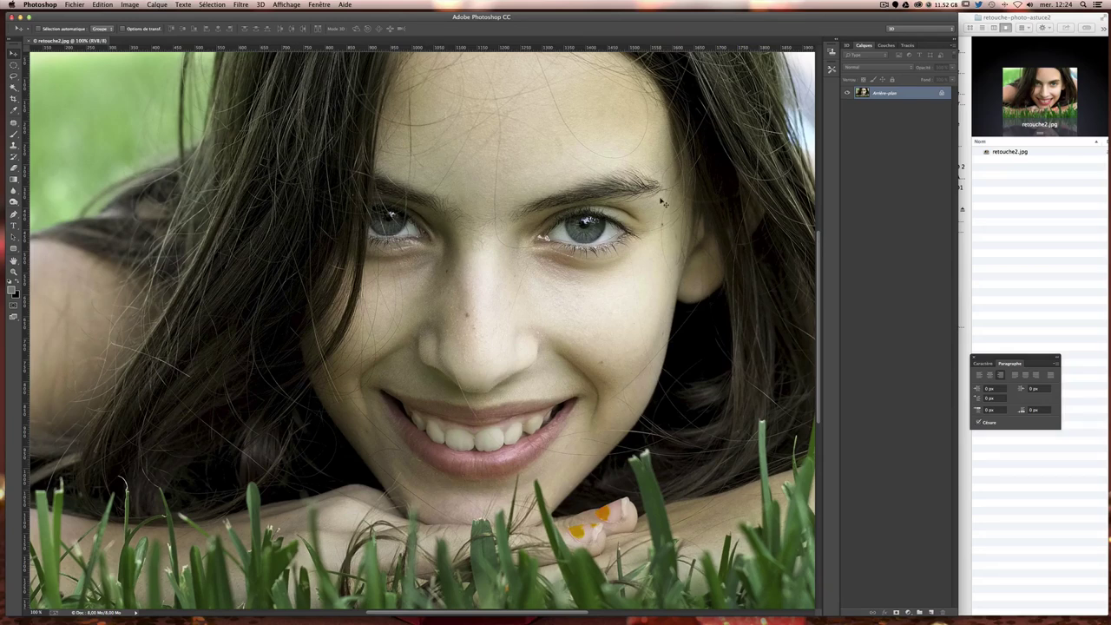
Scroll around the photo at 100%, then display the Filtre menu
{"action": "scroll", "coordinate": [656, 208], "scroll_direction": "up", "scroll_amount": 2}
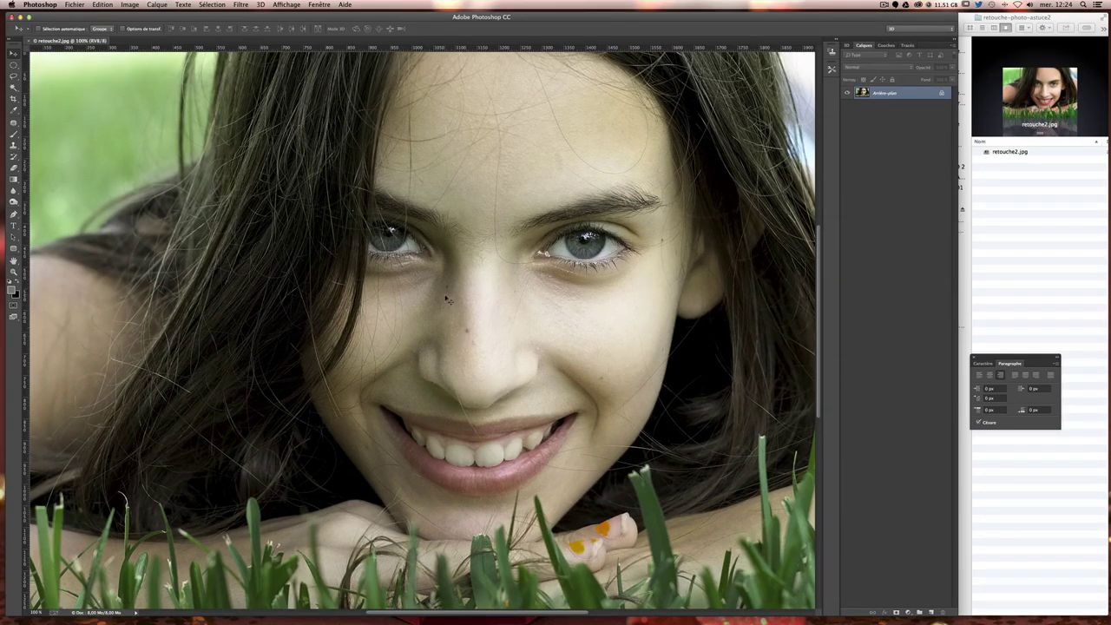
{"action": "scroll", "coordinate": [547, 211], "scroll_direction": "up", "scroll_amount": 5}
{"action": "scroll", "coordinate": [601, 222], "scroll_direction": "down", "scroll_amount": 2}
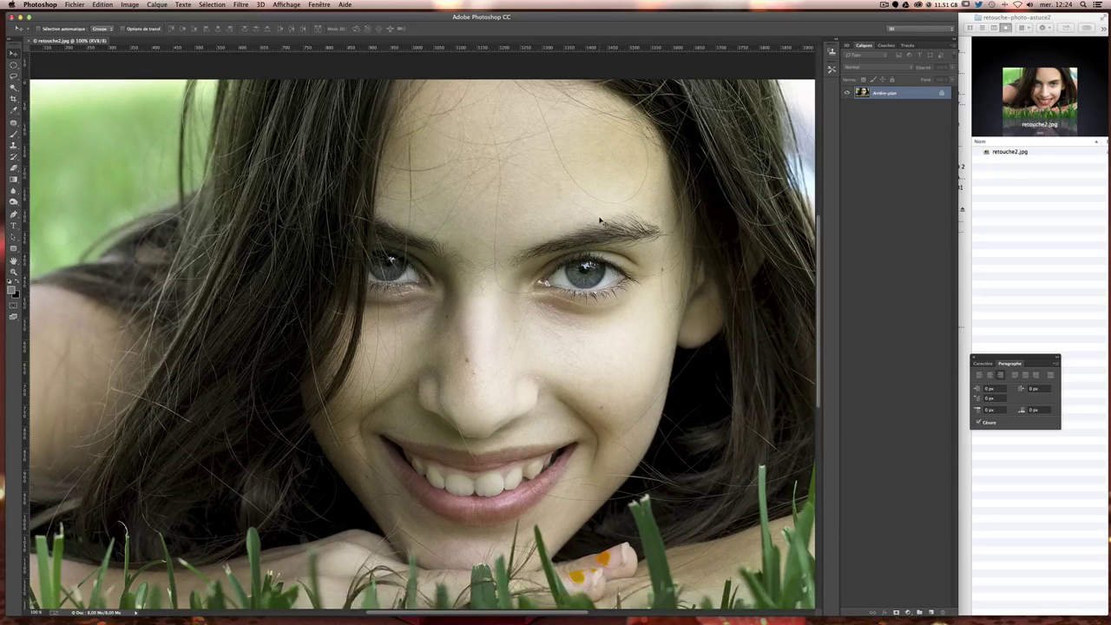
{"action": "scroll", "coordinate": [601, 221], "scroll_direction": "down", "scroll_amount": 3}
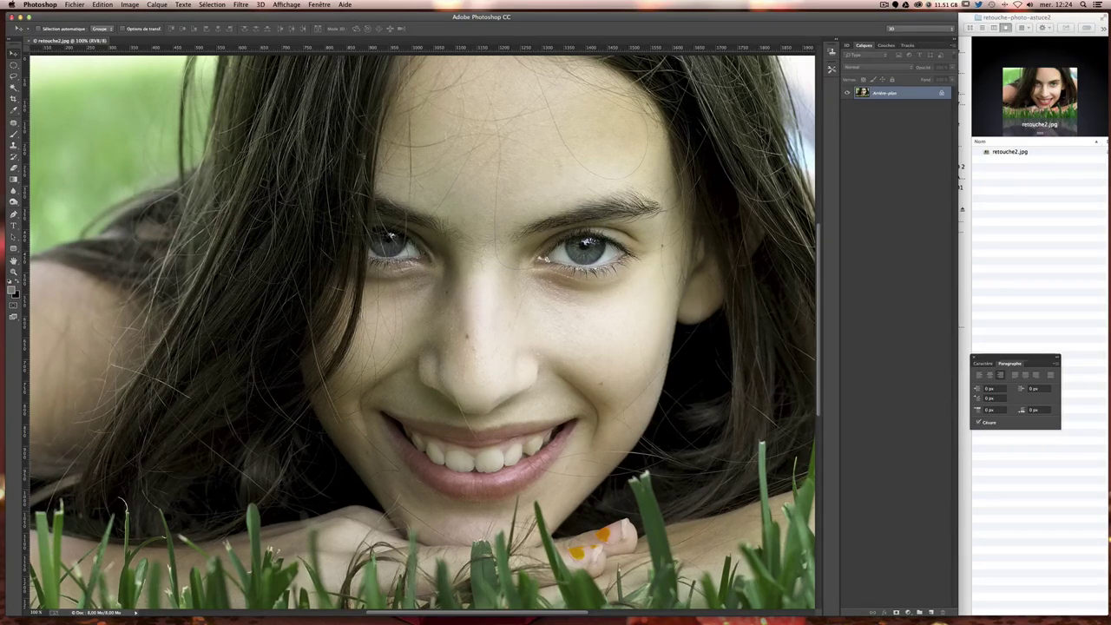
{"action": "left_click", "coordinate": [240, 4]}
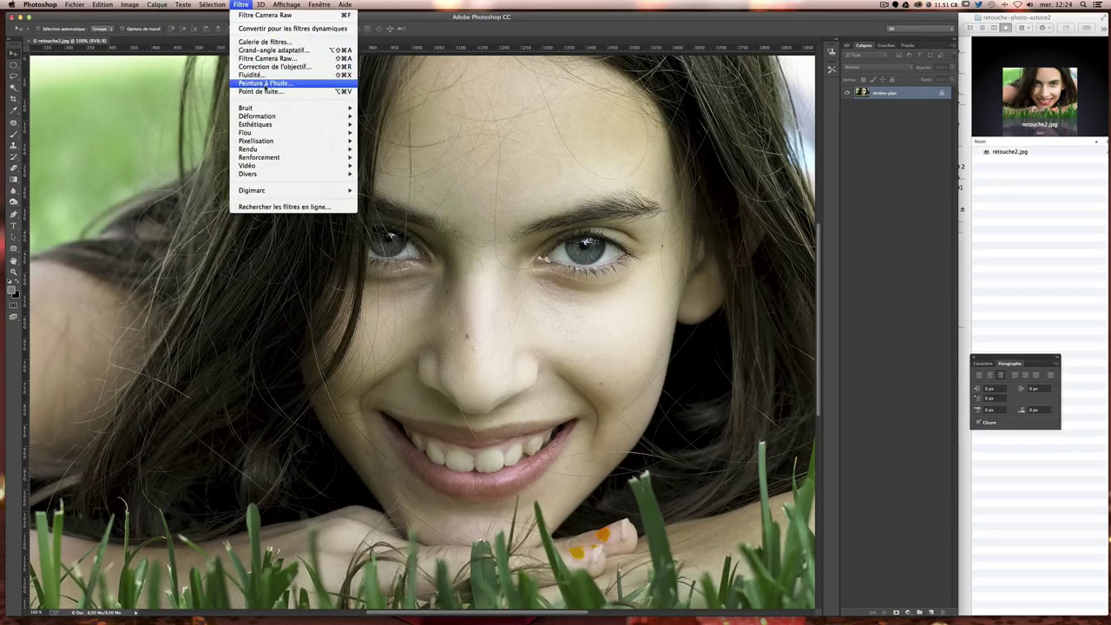
Apply Filtre Camera Raw with Température +14 and Teinte +18, then zoom out to fit
{"action": "left_click", "coordinate": [268, 60]}
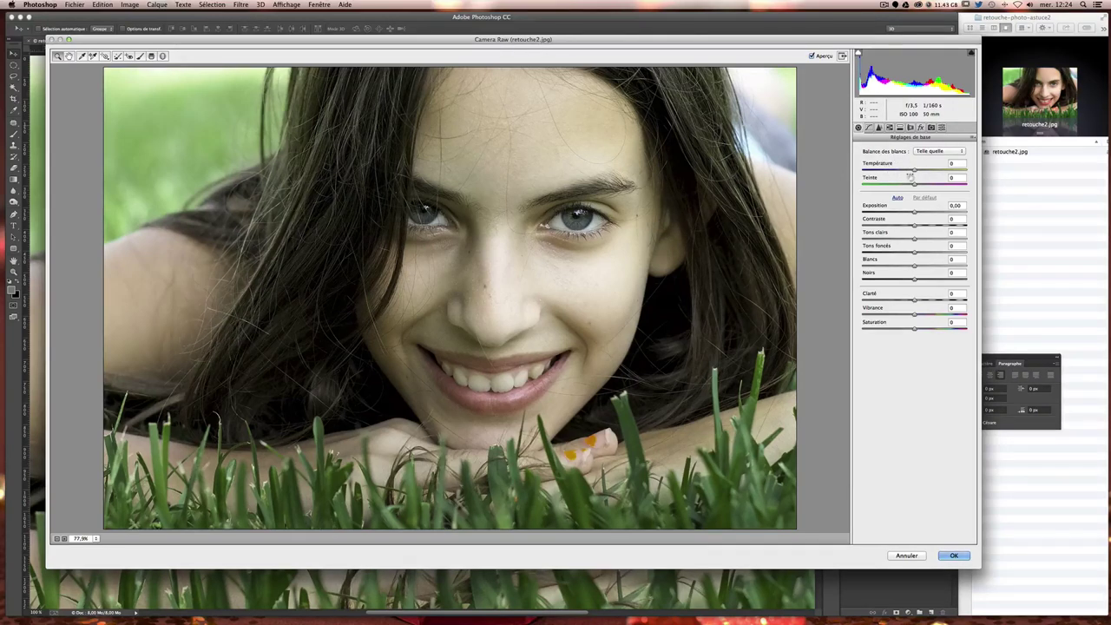
{"action": "left_click_drag", "start_coordinate": [915, 171], "coordinate": [922, 172]}
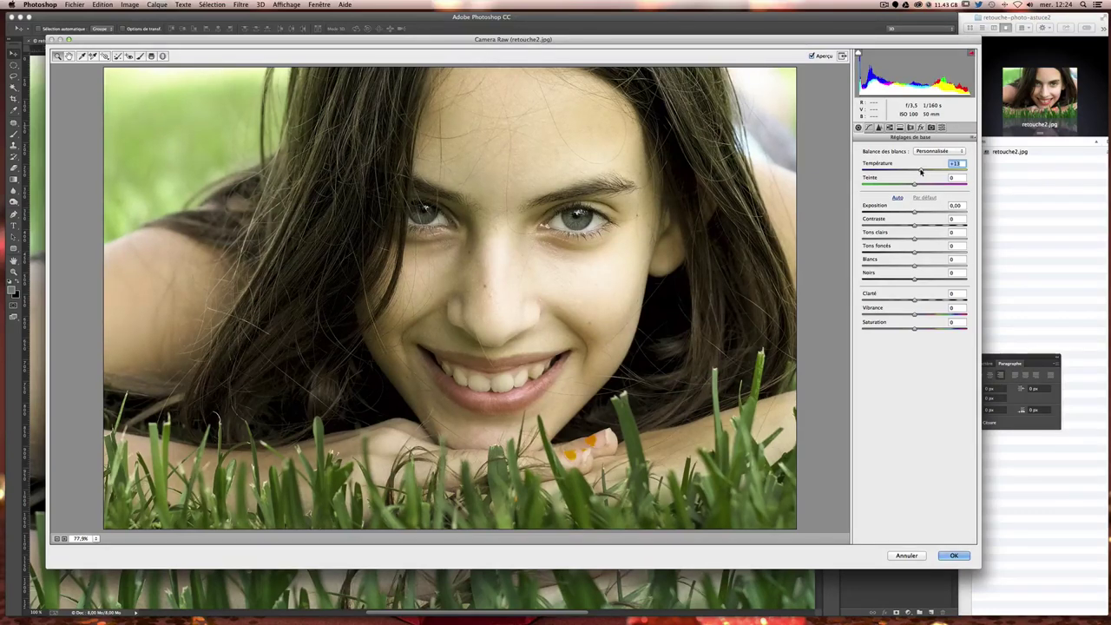
{"action": "left_click_drag", "start_coordinate": [921, 171], "coordinate": [923, 171]}
{"action": "left_click_drag", "start_coordinate": [914, 186], "coordinate": [923, 186]}
{"action": "left_click_drag", "start_coordinate": [923, 186], "coordinate": [925, 186]}
{"action": "left_click", "coordinate": [954, 556]}
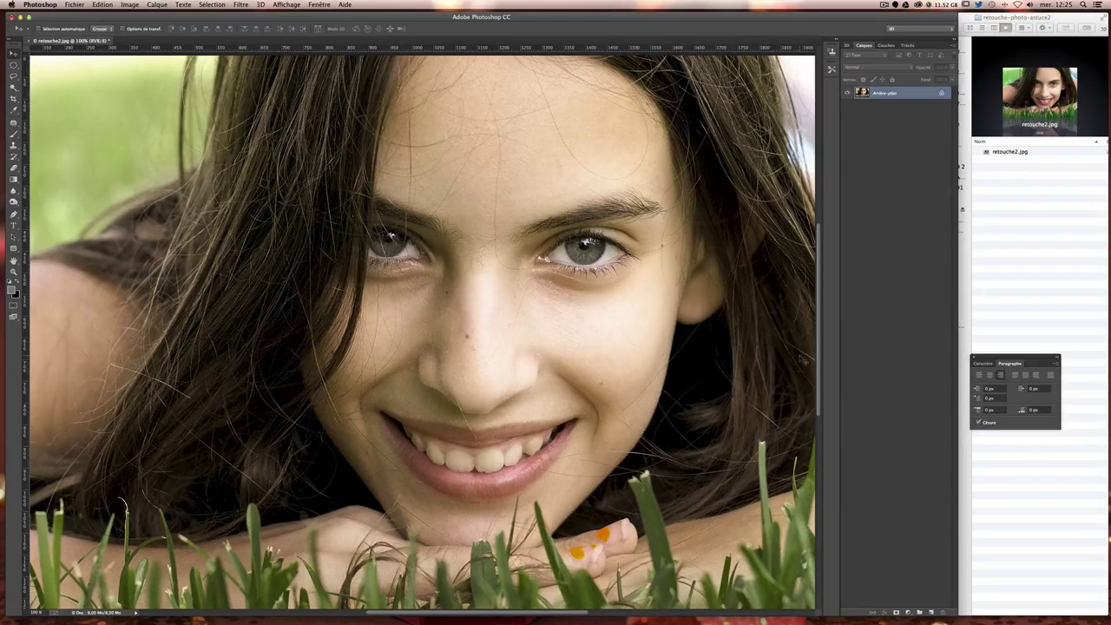
{"action": "key", "text": "ctrl+minus"}
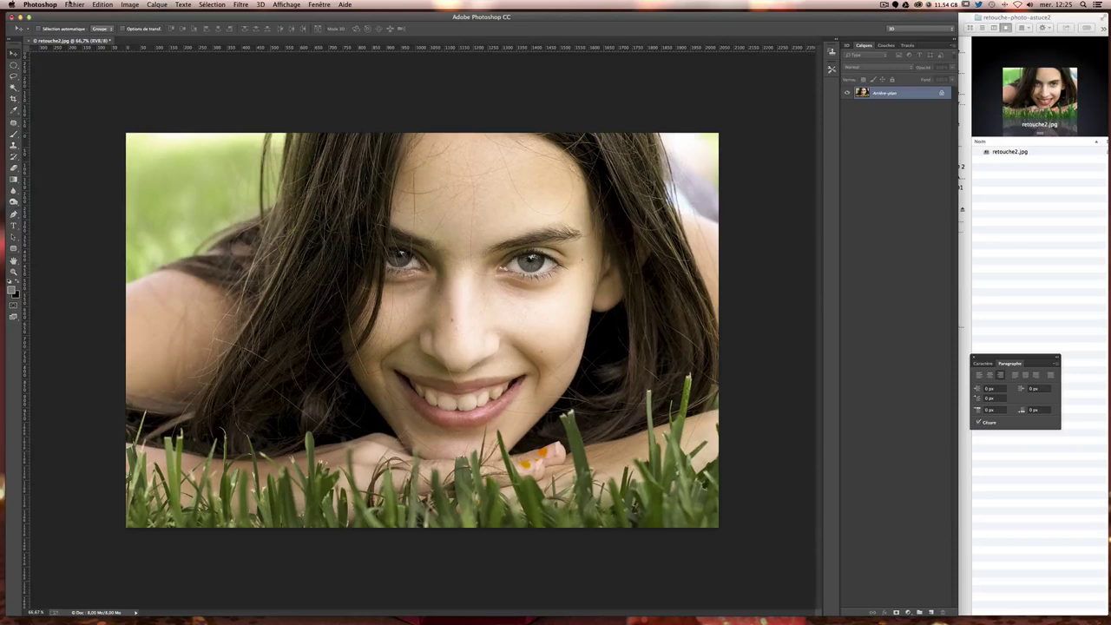
Start a new layer named 'Retouche ombres lumiere' from the Layers panel menu
{"action": "left_click", "coordinate": [157, 5]}
{"action": "mouse_move", "coordinate": [165, 15]}
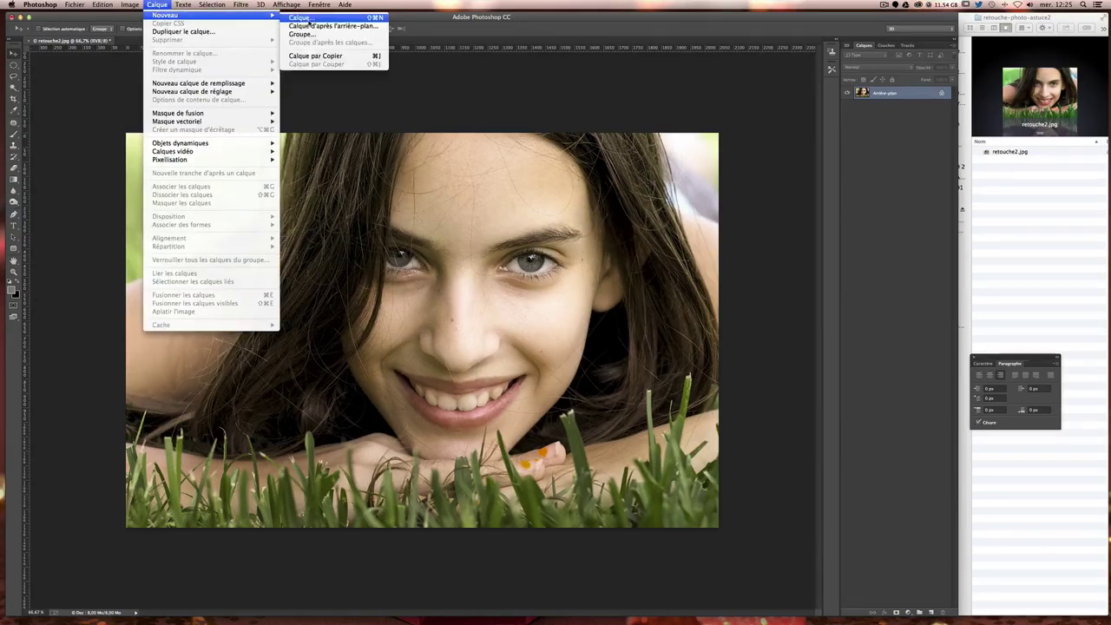
{"action": "left_click", "coordinate": [954, 45]}
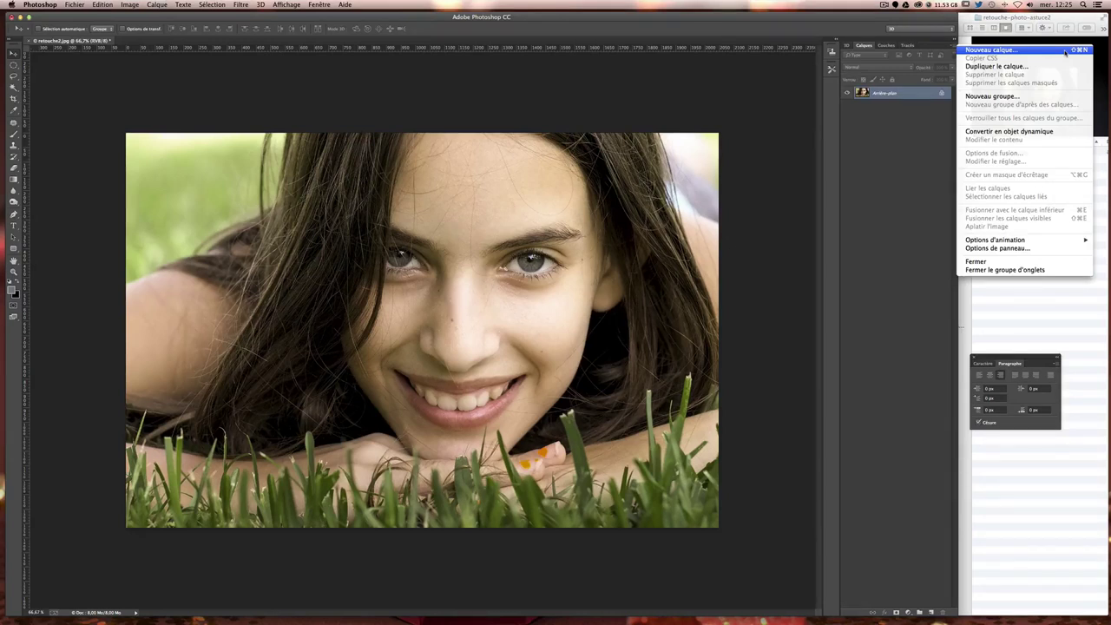
{"action": "left_click", "coordinate": [1066, 50]}
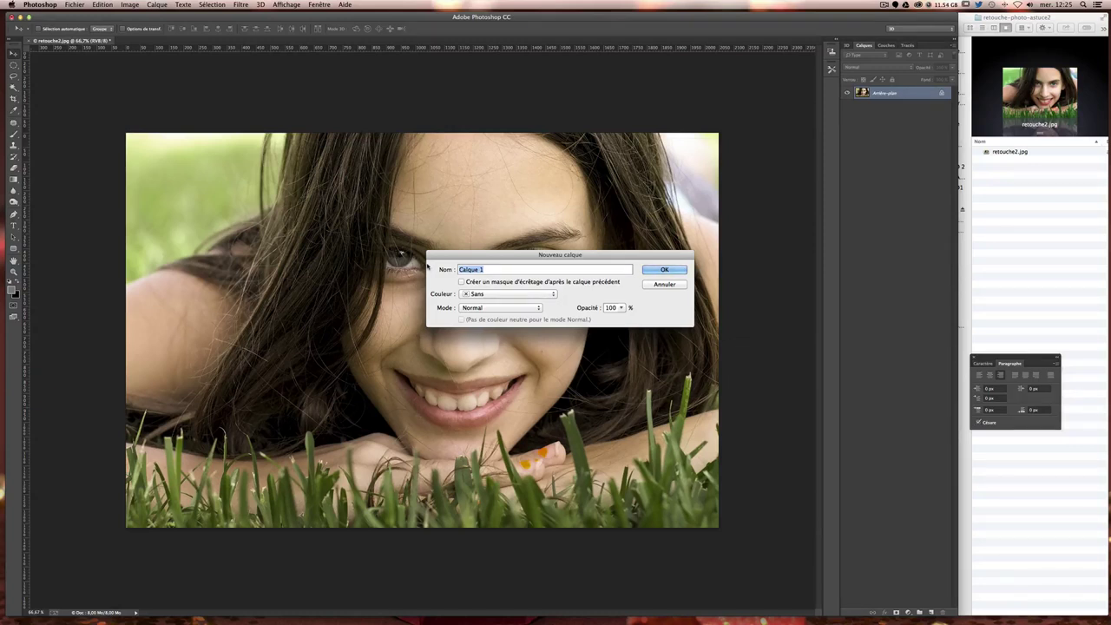
{"action": "type", "text": "Rec"}
{"action": "type", "text": "ouche "}
{"action": "type", "text": "ombres l"}
{"action": "type", "text": "um"}
{"action": "type", "text": "iere"}
Give the new layer Lumière tamisée mode with a 50% neutral grey fill, and select it
{"action": "left_click", "coordinate": [523, 309]}
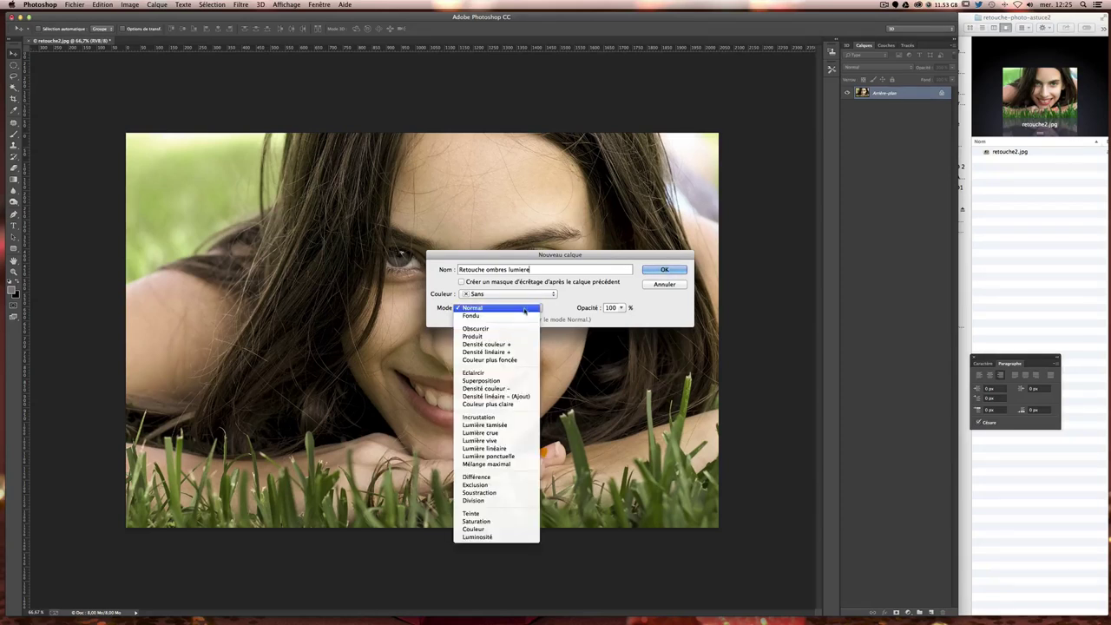
{"action": "left_click", "coordinate": [469, 426]}
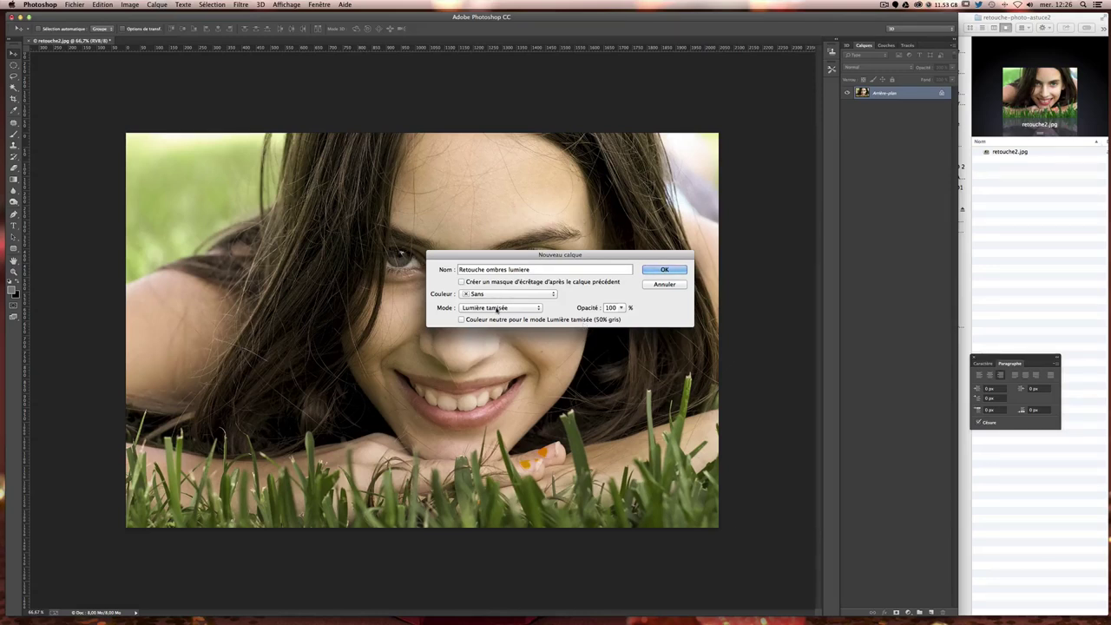
{"action": "left_click", "coordinate": [500, 310]}
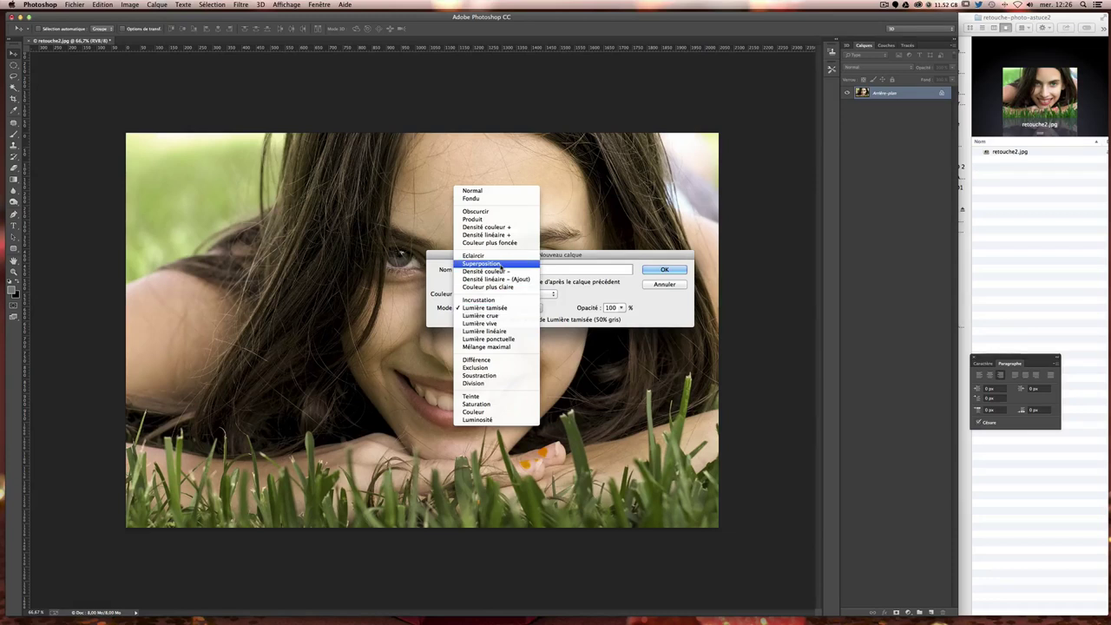
{"action": "left_click", "coordinate": [482, 264]}
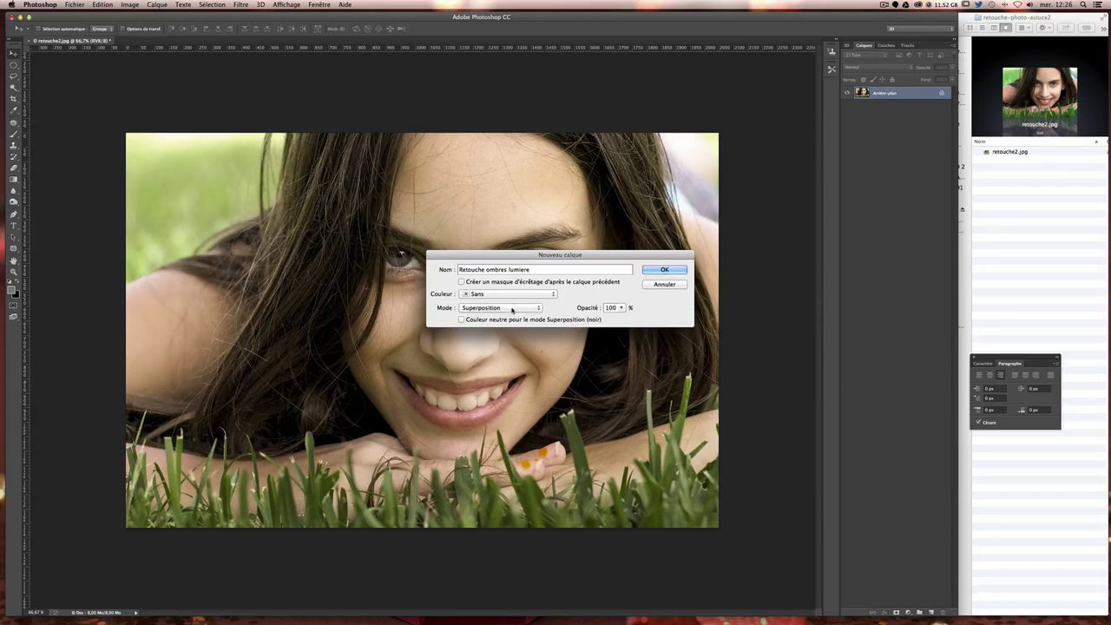
{"action": "left_click", "coordinate": [512, 308]}
{"action": "left_click", "coordinate": [514, 352]}
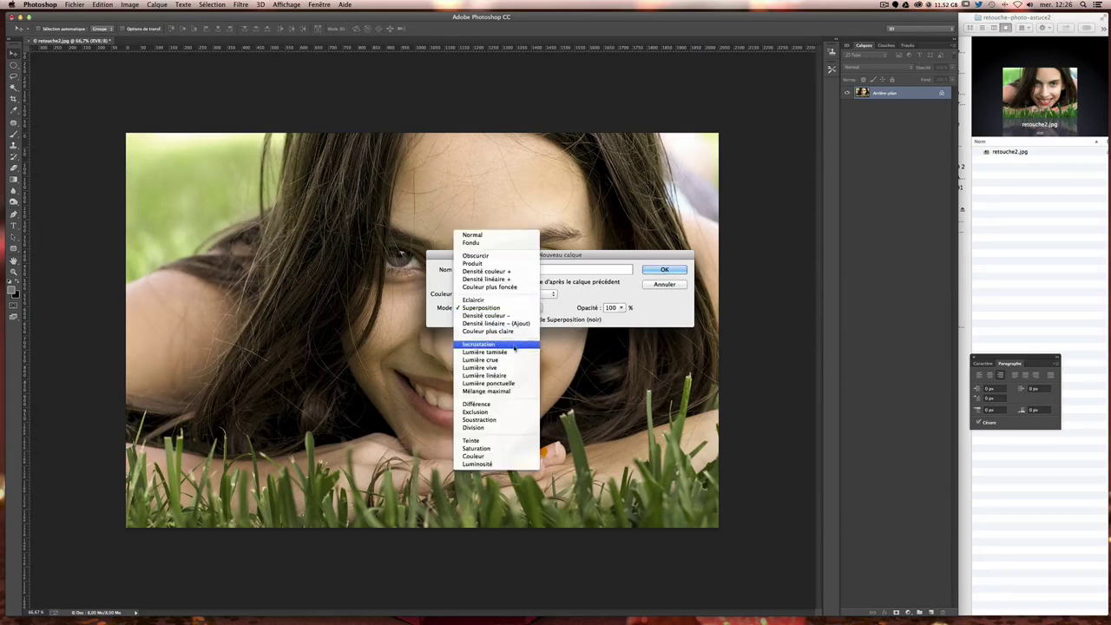
{"action": "left_click", "coordinate": [461, 320]}
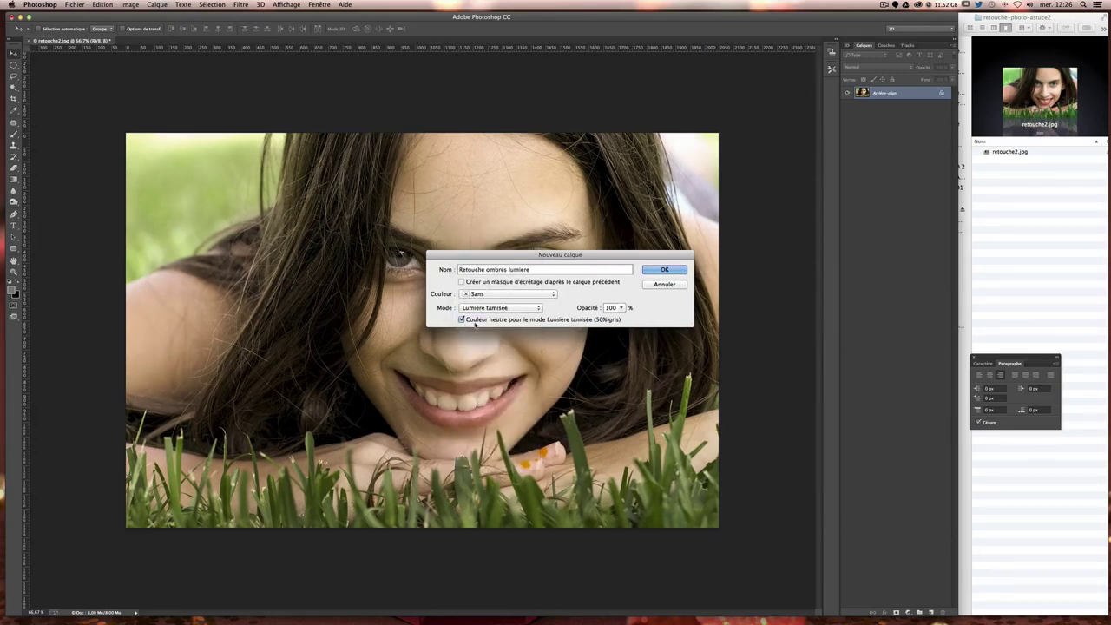
{"action": "left_click", "coordinate": [665, 269]}
{"action": "left_click", "coordinate": [893, 109]}
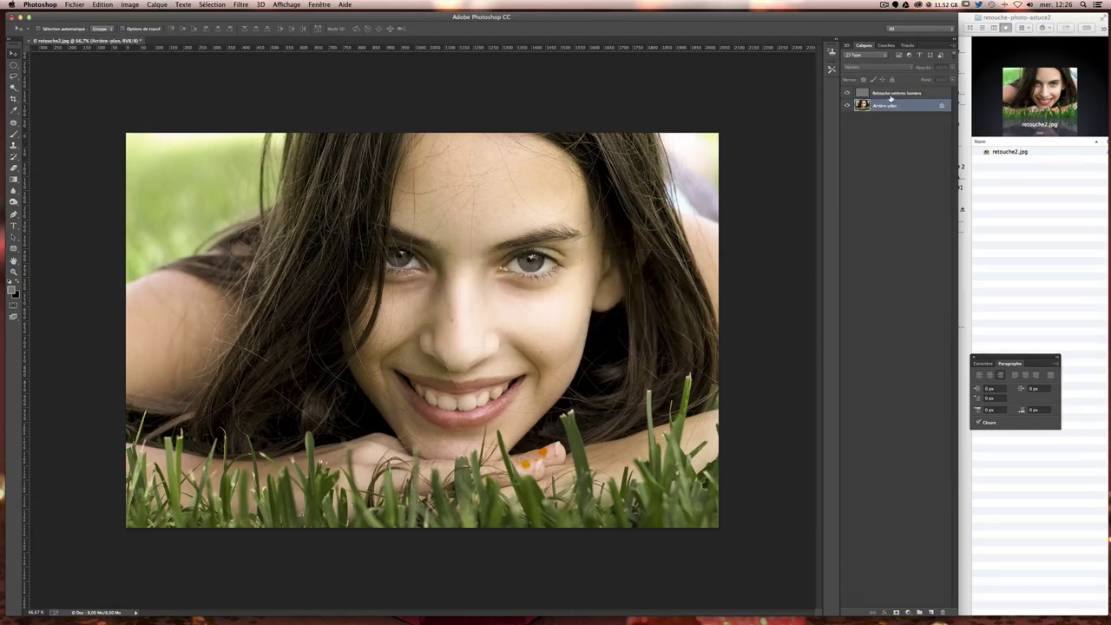
{"action": "left_click", "coordinate": [891, 95]}
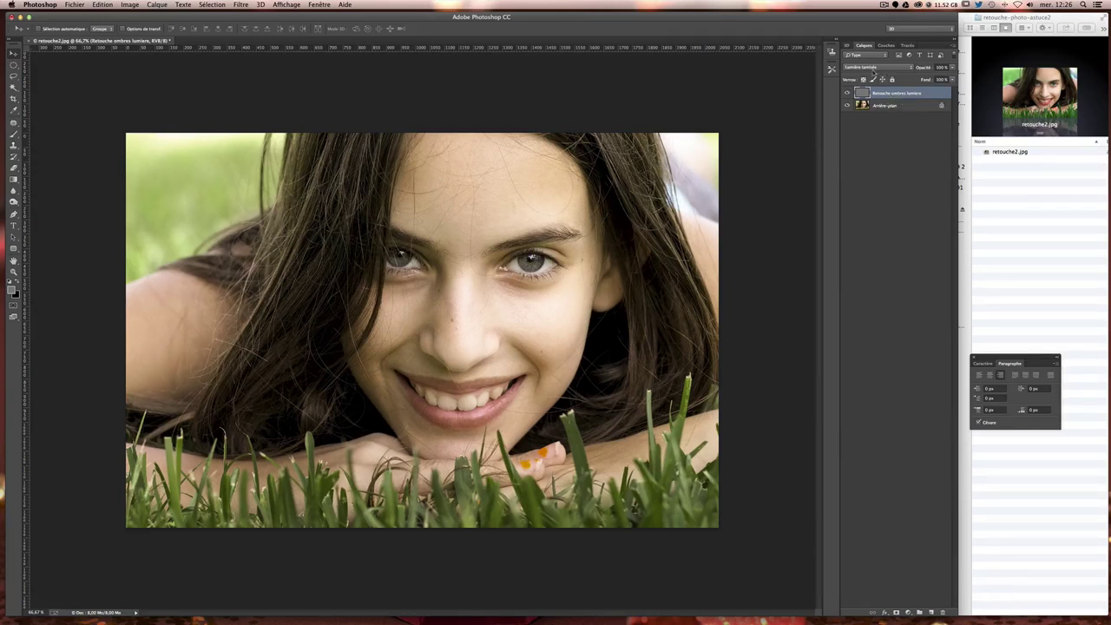
Switch the layer to Normal and back to Lumière tamisée, then make white the foreground colour
{"action": "left_click", "coordinate": [875, 70]}
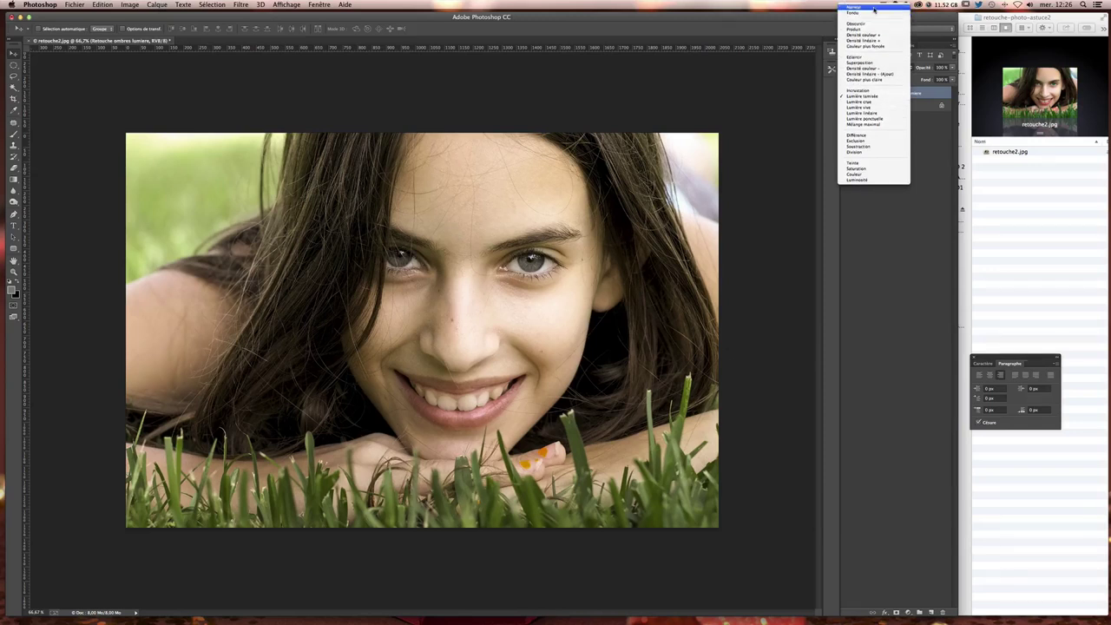
{"action": "left_click", "coordinate": [874, 9]}
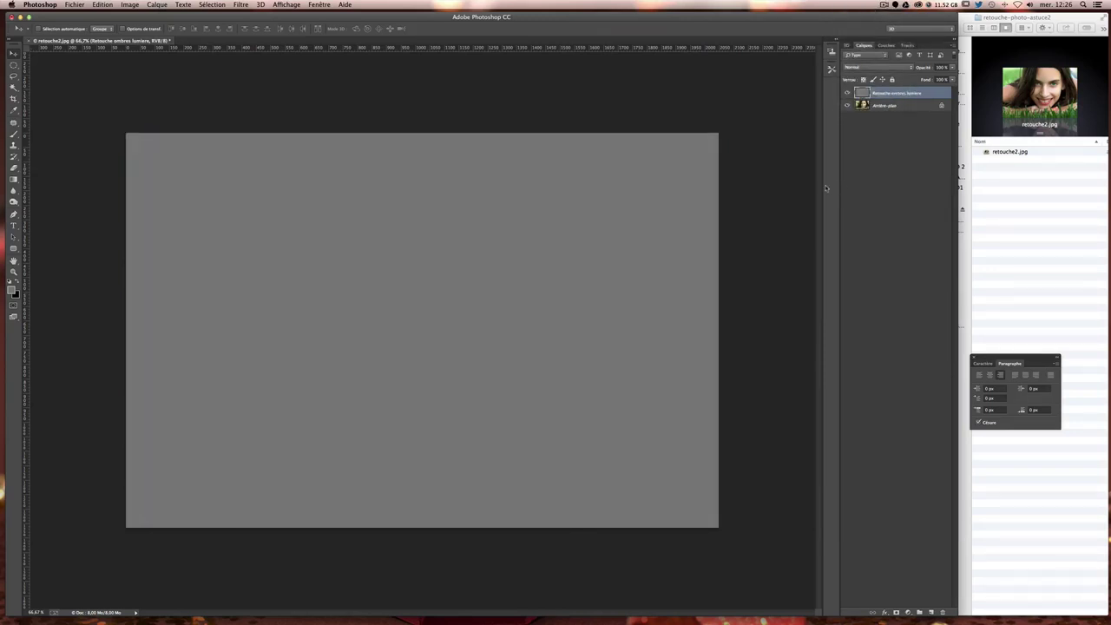
{"action": "left_click", "coordinate": [875, 69]}
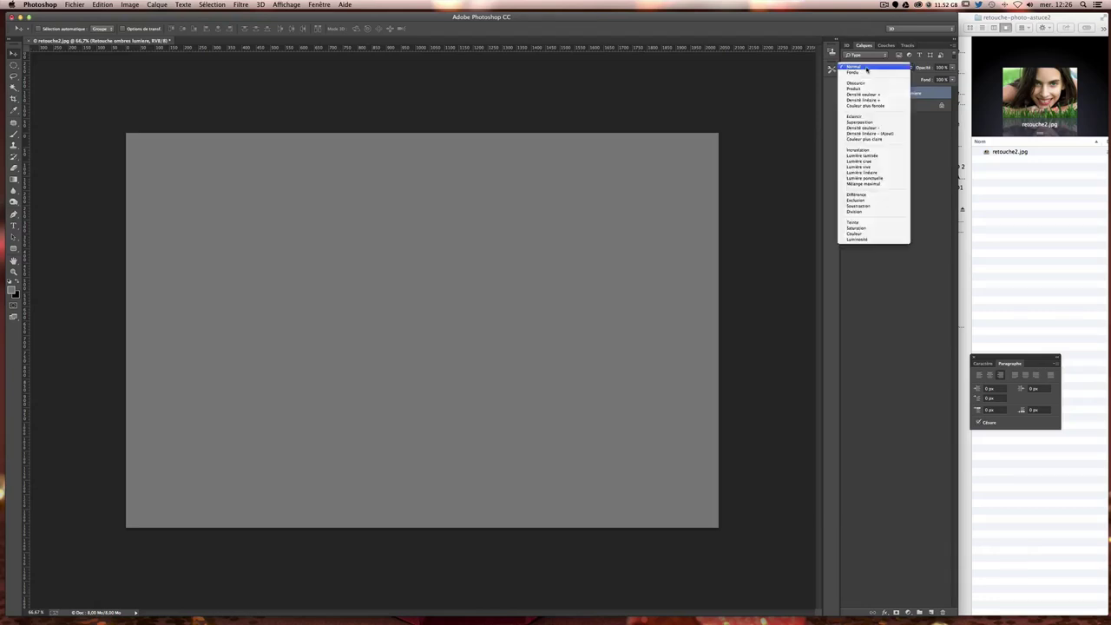
{"action": "left_click", "coordinate": [869, 156]}
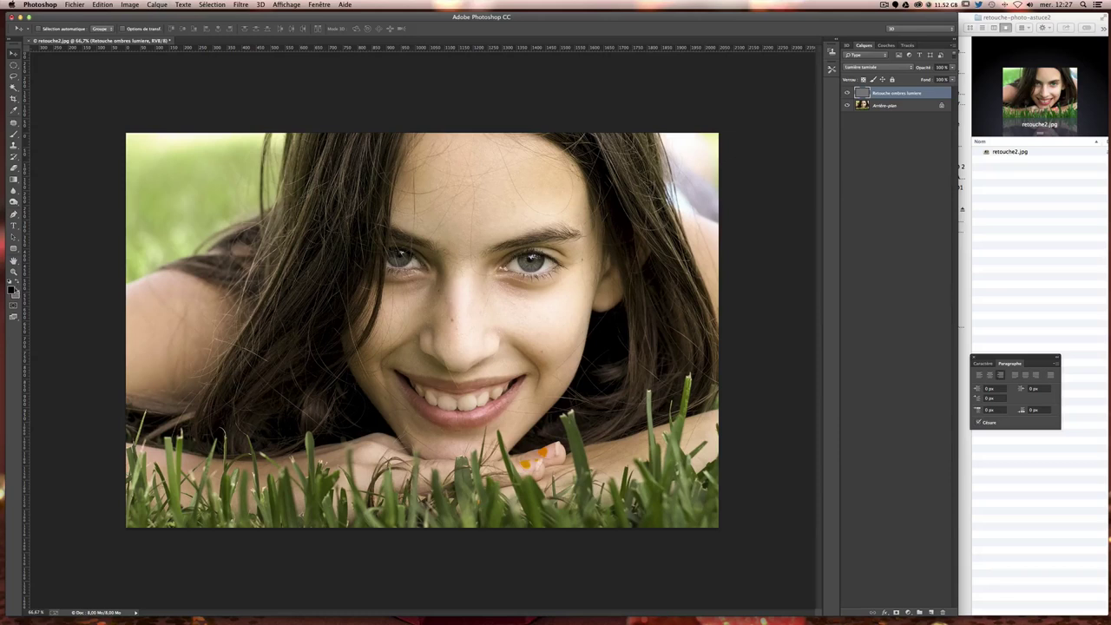
{"action": "left_click", "coordinate": [18, 283]}
Paint white over the bridge of the nose with a 73 px soft brush at 15% opacity
{"action": "left_click", "coordinate": [13, 135]}
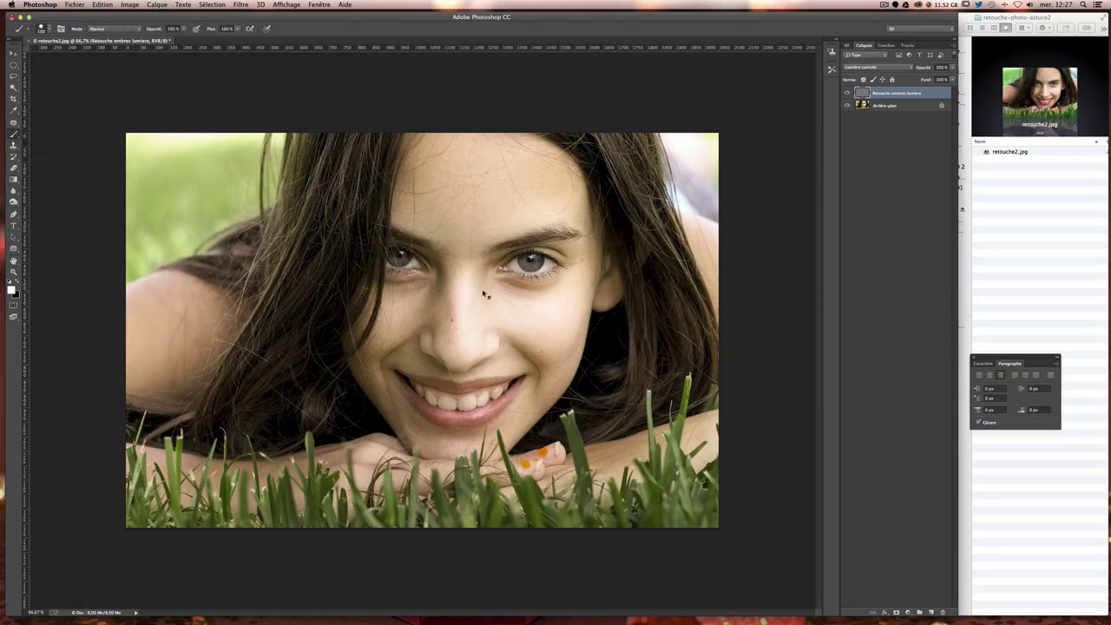
{"action": "mouse_move", "coordinate": [483, 292]}
{"action": "left_mouse_down"}
{"action": "mouse_move", "coordinate": [510, 295]}
{"action": "mouse_move", "coordinate": [491, 292]}
{"action": "mouse_move", "coordinate": [518, 187]}
{"action": "mouse_move", "coordinate": [514, 377]}
{"action": "mouse_move", "coordinate": [495, 132]}
{"action": "left_mouse_up"}
{"action": "mouse_move", "coordinate": [501, 256]}
{"action": "left_mouse_down"}
{"action": "mouse_move", "coordinate": [453, 261]}
{"action": "mouse_move", "coordinate": [463, 258]}
{"action": "left_mouse_up"}
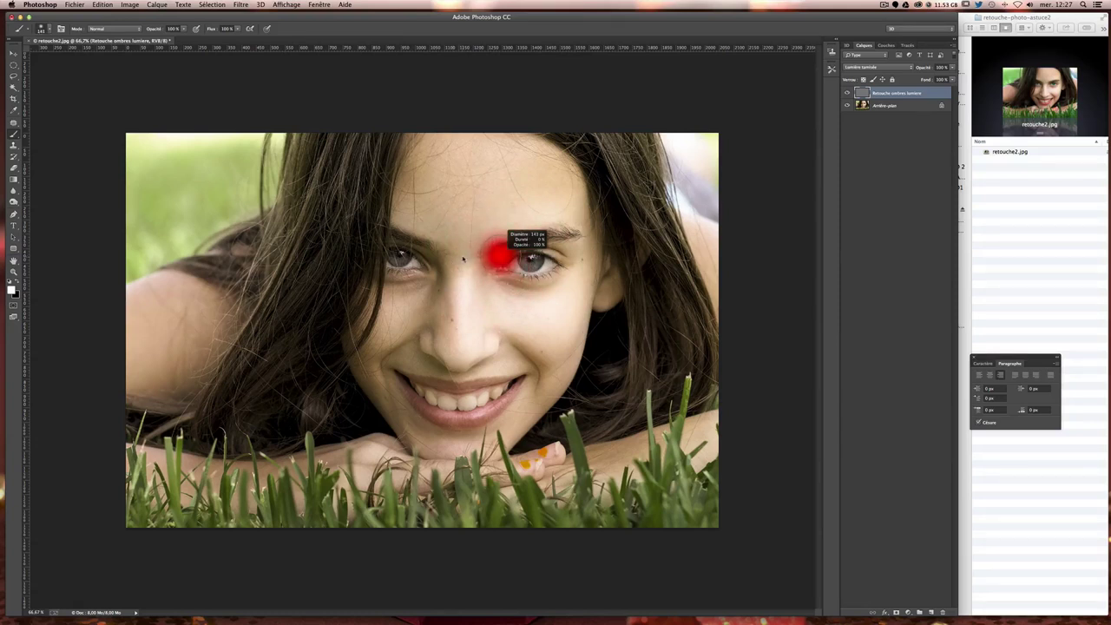
{"action": "left_click_drag", "start_coordinate": [463, 259], "coordinate": [462, 258]}
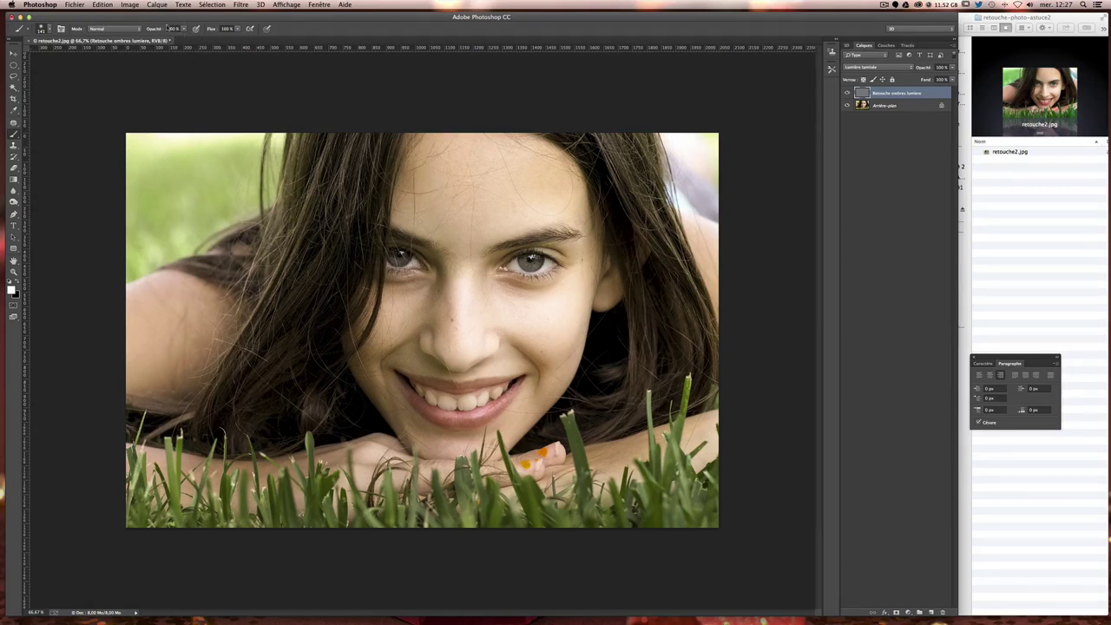
{"action": "left_click", "coordinate": [182, 31]}
{"action": "type", "text": "15"}
{"action": "key", "text": "Return"}
{"action": "mouse_move", "coordinate": [464, 298]}
{"action": "left_mouse_down"}
{"action": "mouse_move", "coordinate": [455, 352]}
{"action": "mouse_move", "coordinate": [460, 243]}
{"action": "mouse_move", "coordinate": [485, 366]}
{"action": "mouse_move", "coordinate": [473, 358]}
{"action": "mouse_move", "coordinate": [473, 250]}
{"action": "mouse_move", "coordinate": [474, 287]}
{"action": "mouse_move", "coordinate": [495, 283]}
{"action": "mouse_move", "coordinate": [477, 292]}
{"action": "left_mouse_up"}
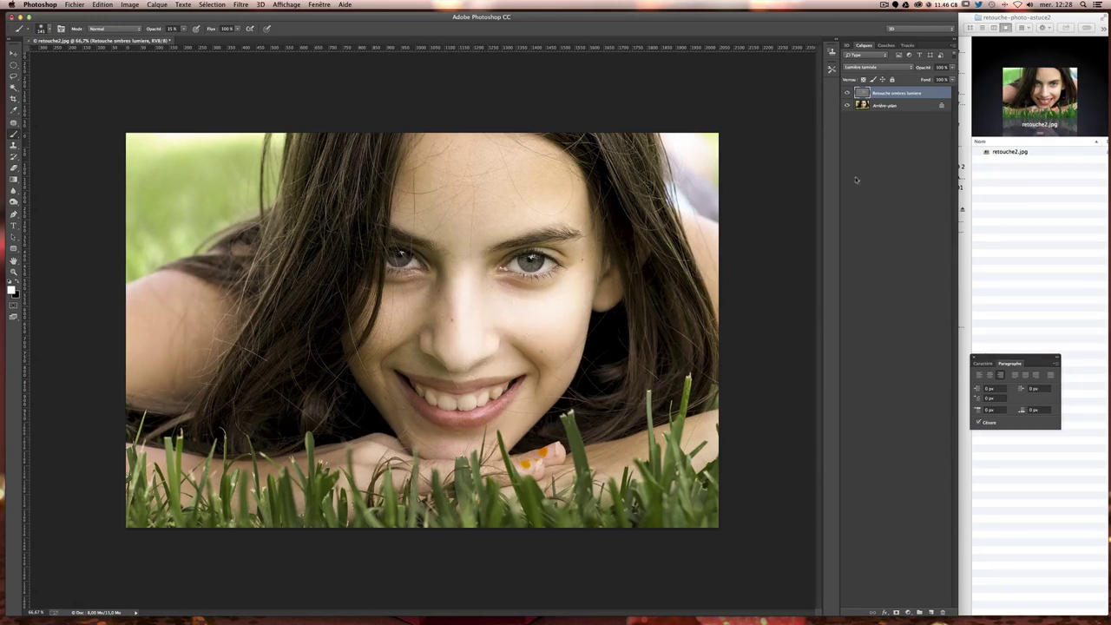
Toggle the retouch layer on and off to compare the nose, leaving it visible
{"action": "left_click", "coordinate": [847, 93]}
{"action": "left_click", "coordinate": [847, 93]}
{"action": "left_click", "coordinate": [847, 93]}
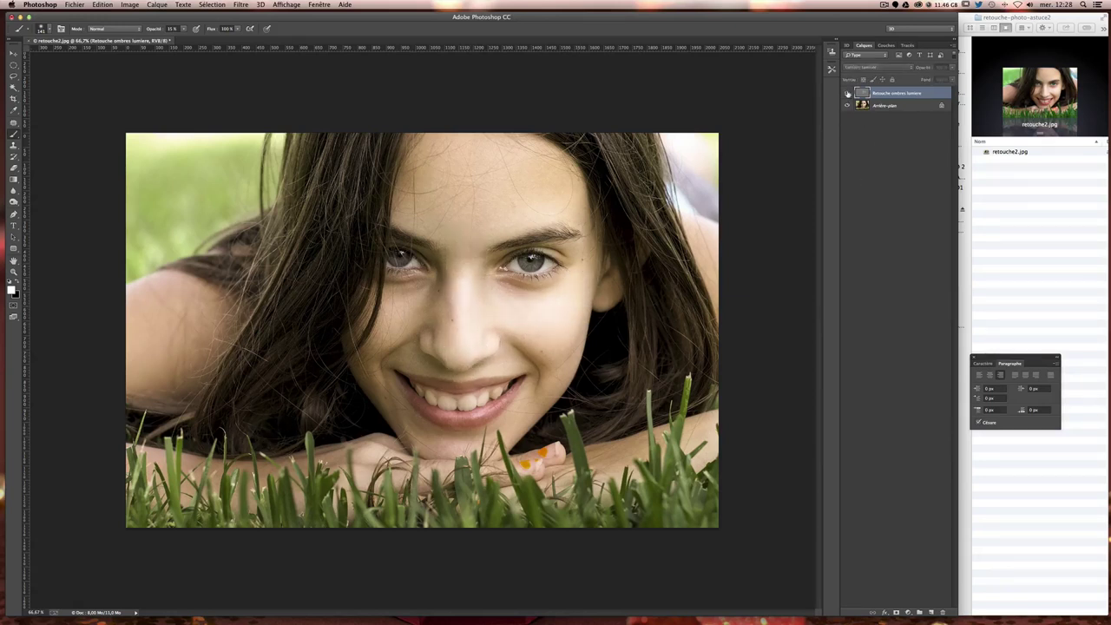
{"action": "left_click", "coordinate": [848, 93]}
{"action": "left_click", "coordinate": [848, 93]}
{"action": "left_click", "coordinate": [848, 93]}
{"action": "left_click", "coordinate": [848, 93]}
{"action": "left_click", "coordinate": [848, 93]}
{"action": "left_click", "coordinate": [848, 93]}
{"action": "left_click", "coordinate": [848, 93]}
{"action": "left_click", "coordinate": [849, 93]}
{"action": "left_click", "coordinate": [848, 93]}
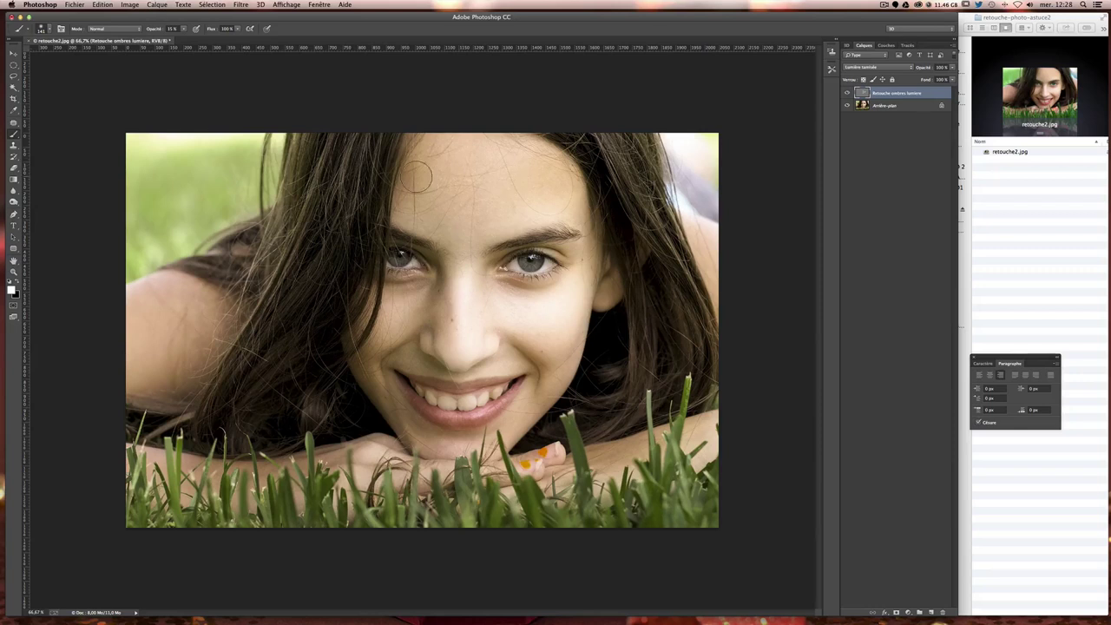
Shrink the soft brush for finer detail work near the chin
{"action": "left_click_drag", "start_coordinate": [473, 196], "coordinate": [486, 197]}
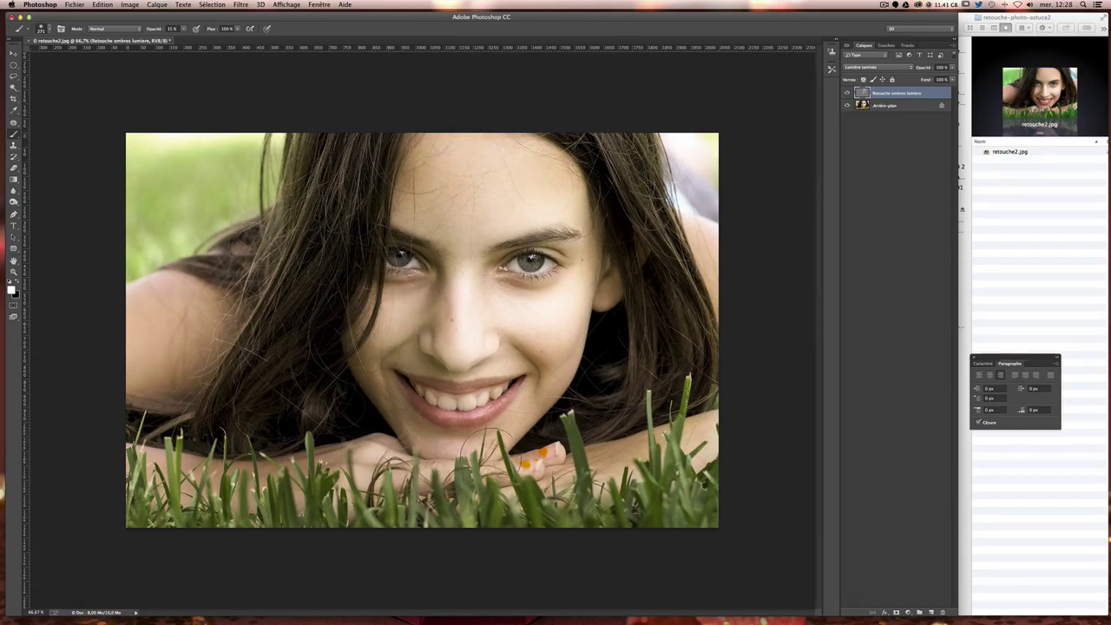
{"action": "left_click", "coordinate": [473, 432], "text": "ctrl+alt"}
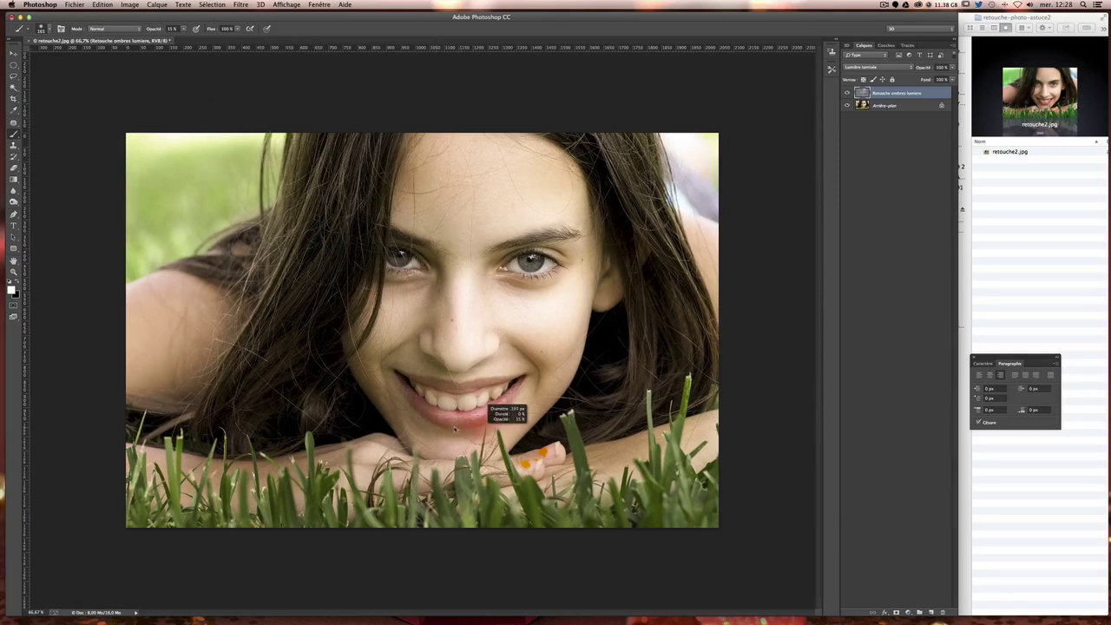
{"action": "left_click_drag", "start_coordinate": [455, 429], "coordinate": [430, 442]}
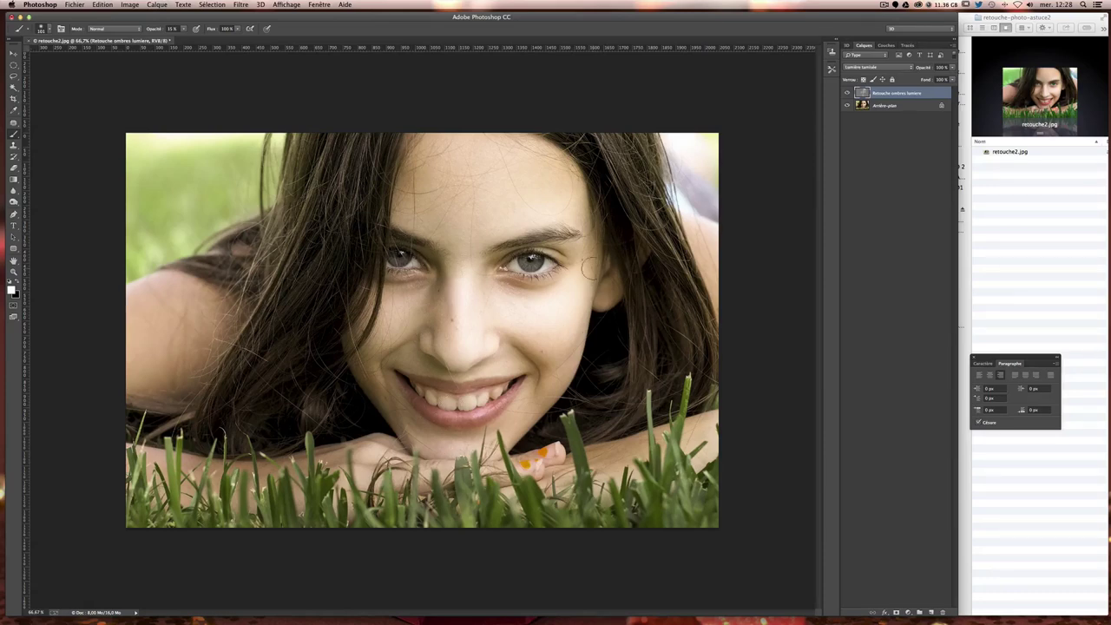
At 200% zoom, brighten both irises and lower eyelids with a smaller soft brush
{"action": "key", "text": "super+plus"}
{"action": "key", "text": "super+plus"}
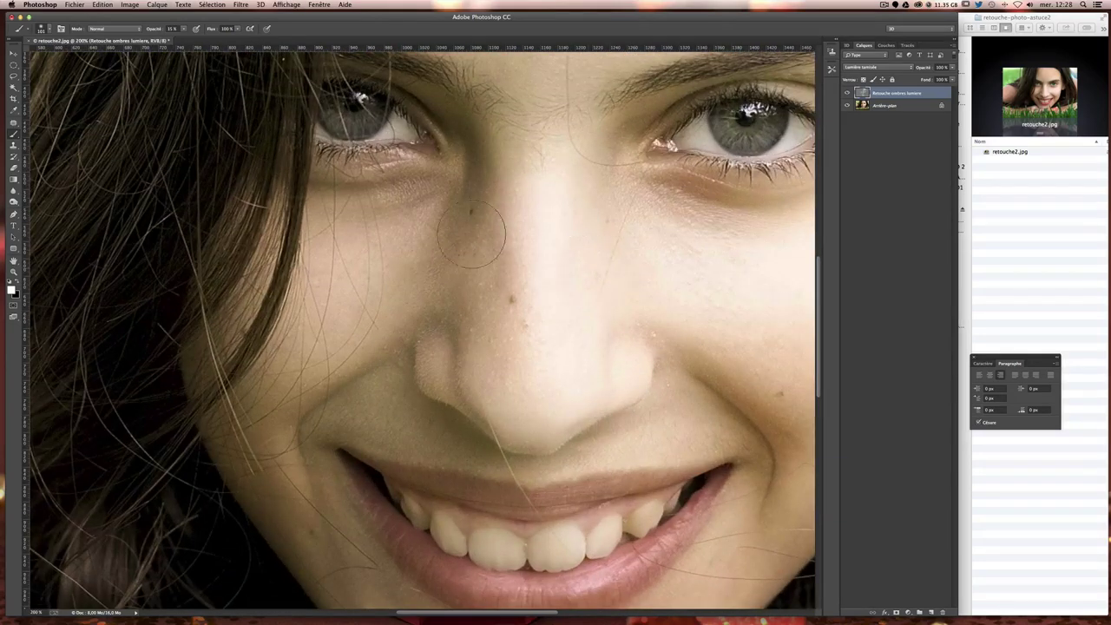
{"action": "scroll", "coordinate": [596, 272], "scroll_direction": "up", "scroll_amount": 2}
{"action": "scroll", "coordinate": [373, 139], "scroll_direction": "up", "scroll_amount": 1}
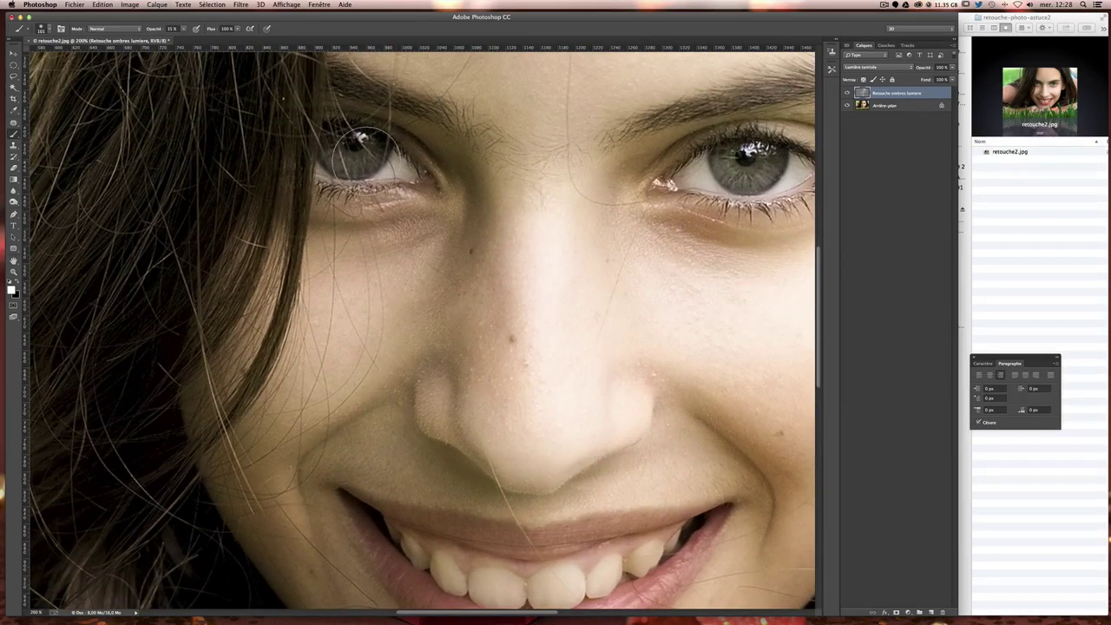
{"action": "left_click_drag", "start_coordinate": [365, 155], "coordinate": [316, 156]}
{"action": "mouse_move", "coordinate": [340, 148]}
{"action": "left_mouse_down"}
{"action": "mouse_move", "coordinate": [401, 175]}
{"action": "mouse_move", "coordinate": [330, 178]}
{"action": "left_mouse_up"}
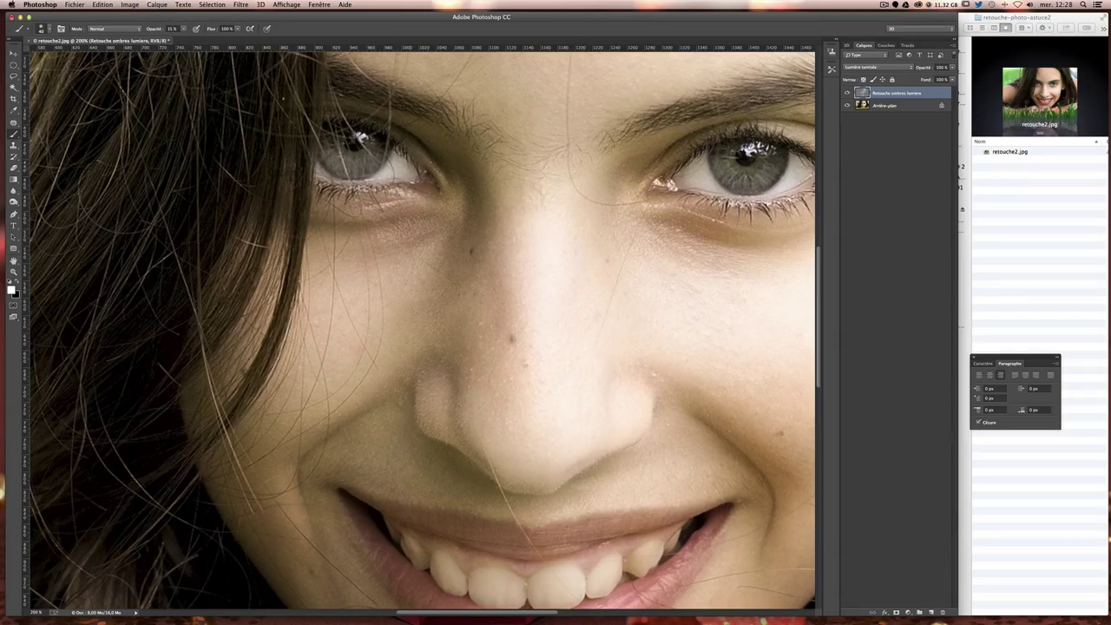
{"action": "left_click_drag", "start_coordinate": [332, 167], "coordinate": [390, 176]}
{"action": "scroll", "coordinate": [544, 209], "scroll_direction": "right", "scroll_amount": 5}
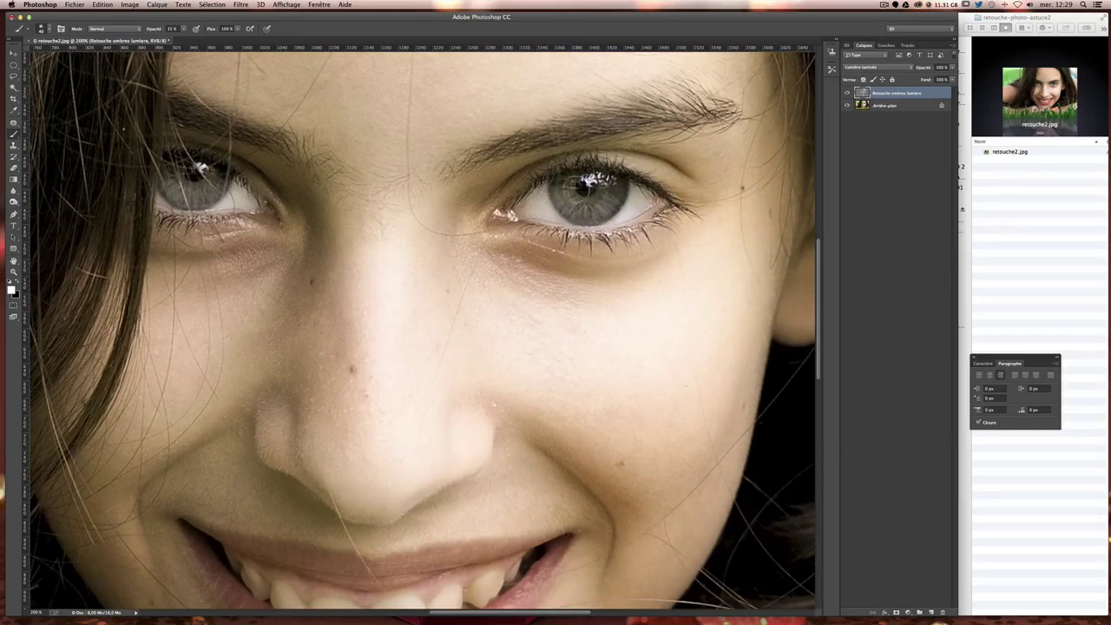
{"action": "left_click_drag", "start_coordinate": [587, 182], "coordinate": [547, 202]}
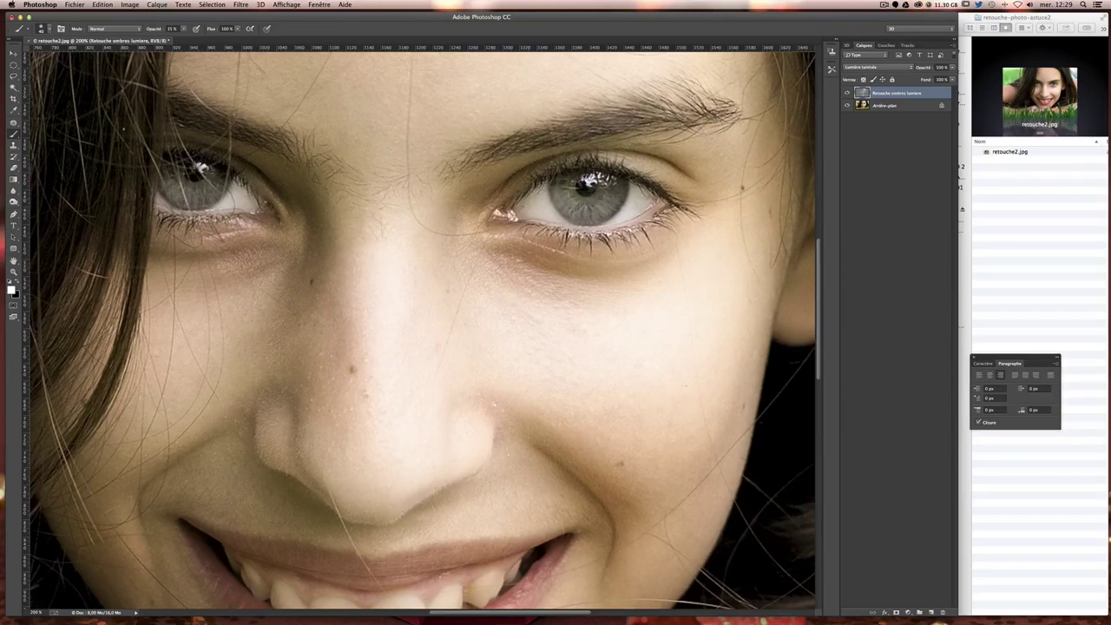
{"action": "left_click_drag", "start_coordinate": [539, 205], "coordinate": [549, 214]}
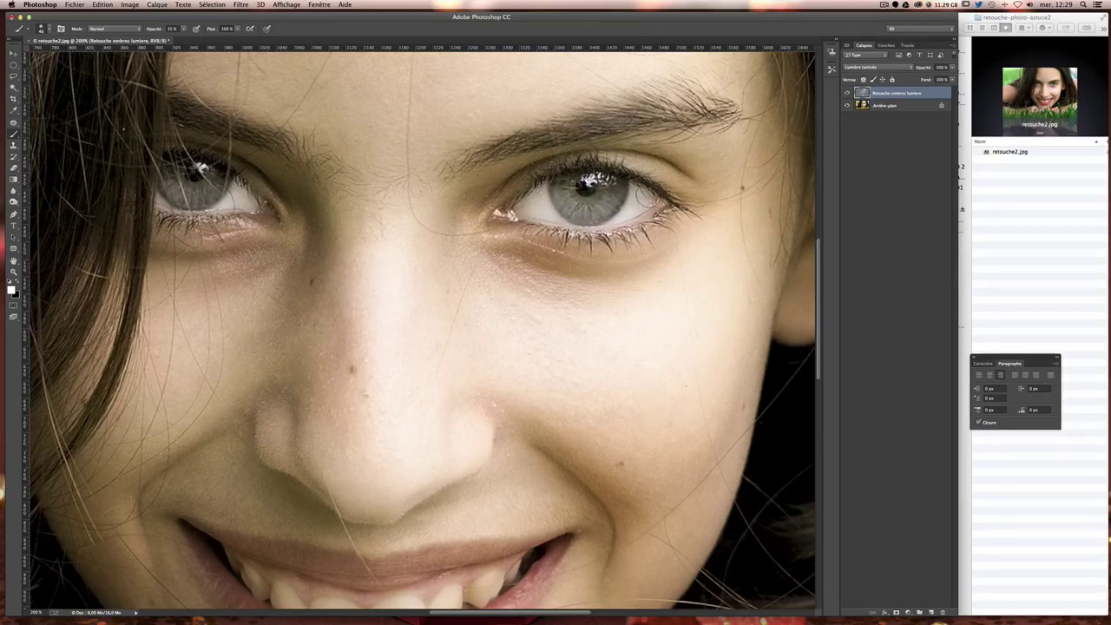
{"action": "left_click_drag", "start_coordinate": [639, 204], "coordinate": [536, 208]}
Brighten the front teeth with soft white strokes and set the brush to 40 px
{"action": "scroll", "coordinate": [451, 339], "scroll_direction": "down", "scroll_amount": 2}
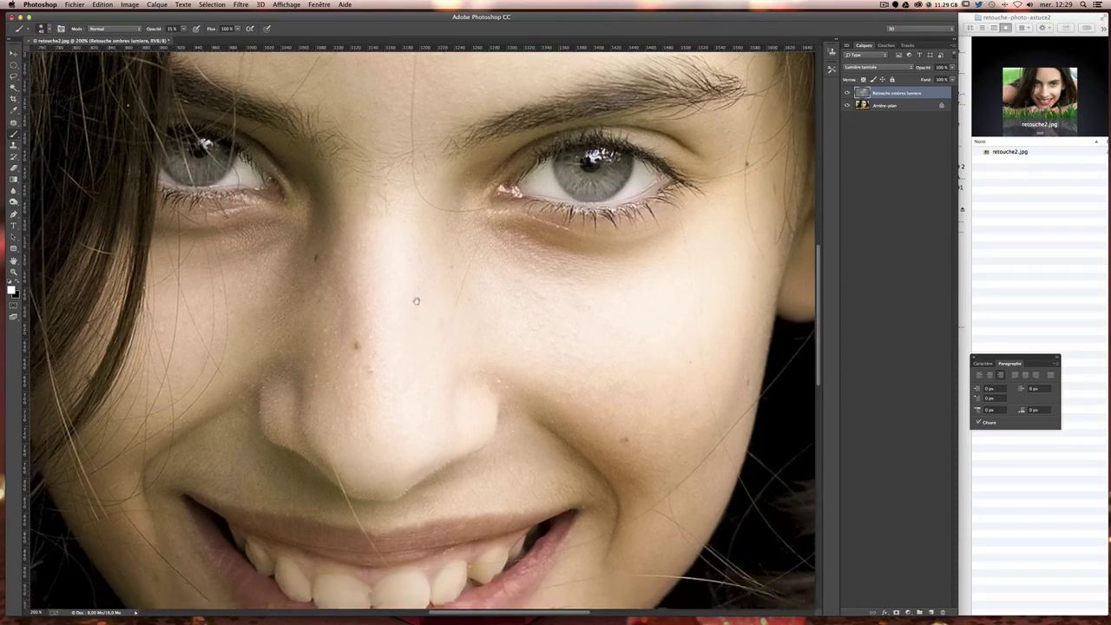
{"action": "scroll", "coordinate": [452, 317], "scroll_direction": "down", "scroll_amount": 4}
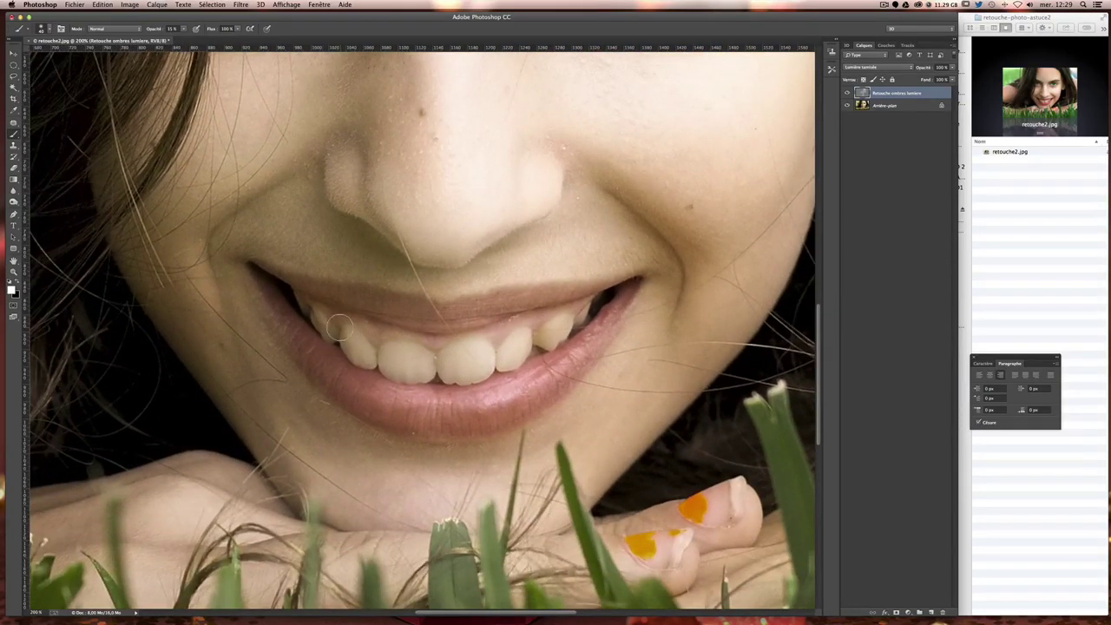
{"action": "left_click_drag", "start_coordinate": [525, 351], "coordinate": [363, 333]}
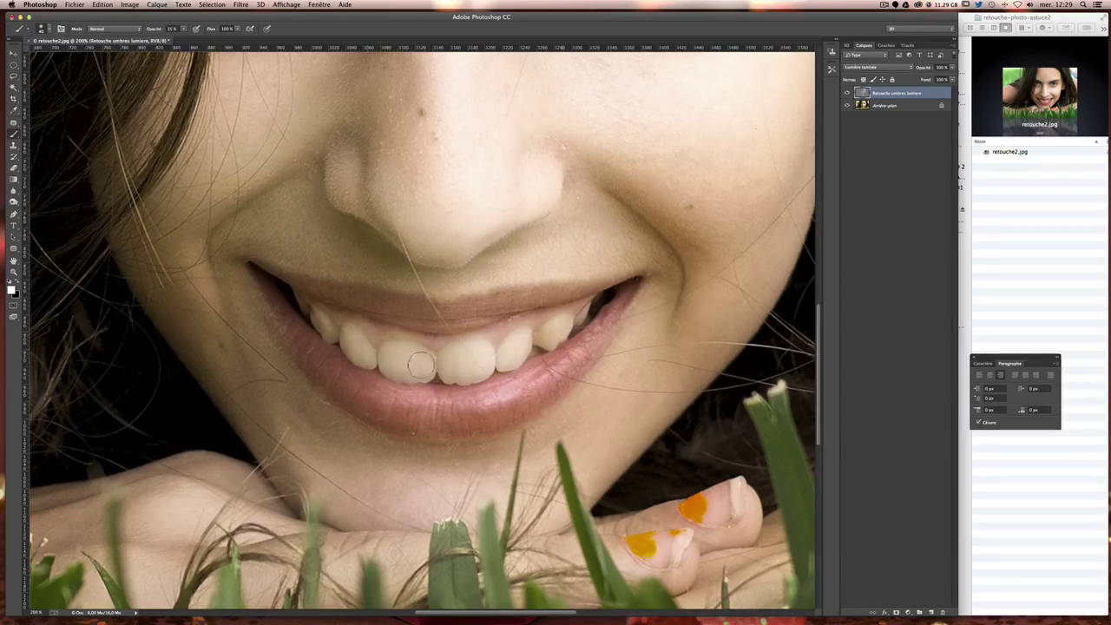
{"action": "mouse_move", "coordinate": [421, 365]}
{"action": "left_mouse_down"}
{"action": "mouse_move", "coordinate": [492, 357]}
{"action": "mouse_move", "coordinate": [352, 343]}
{"action": "left_mouse_up"}
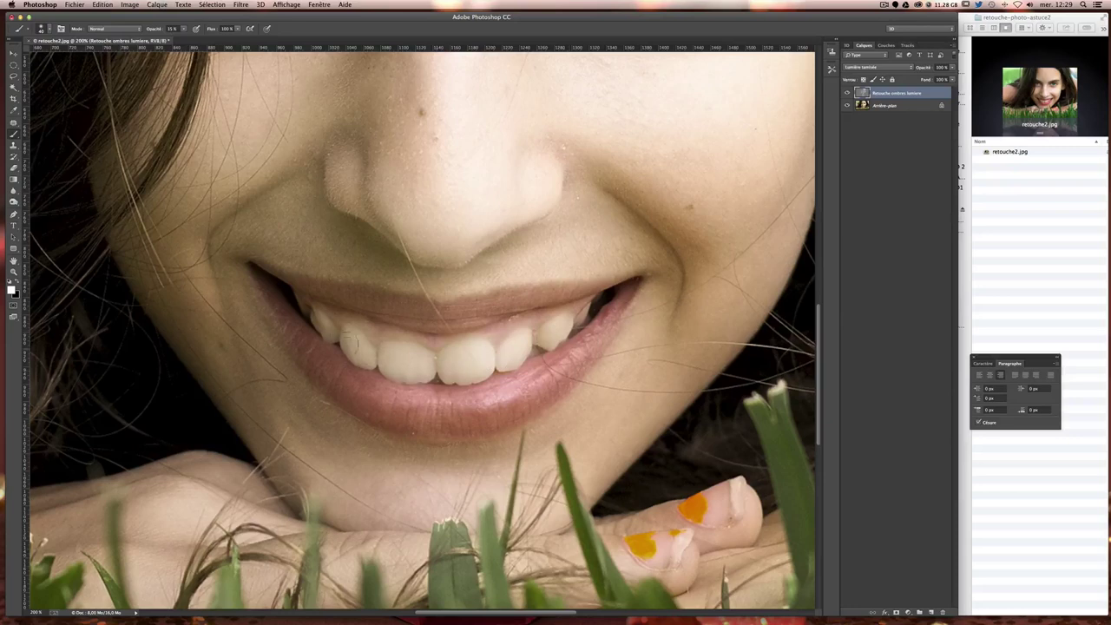
{"action": "mouse_move", "coordinate": [405, 371]}
{"action": "left_mouse_down"}
{"action": "mouse_move", "coordinate": [504, 354]}
{"action": "mouse_move", "coordinate": [333, 354]}
{"action": "left_mouse_up"}
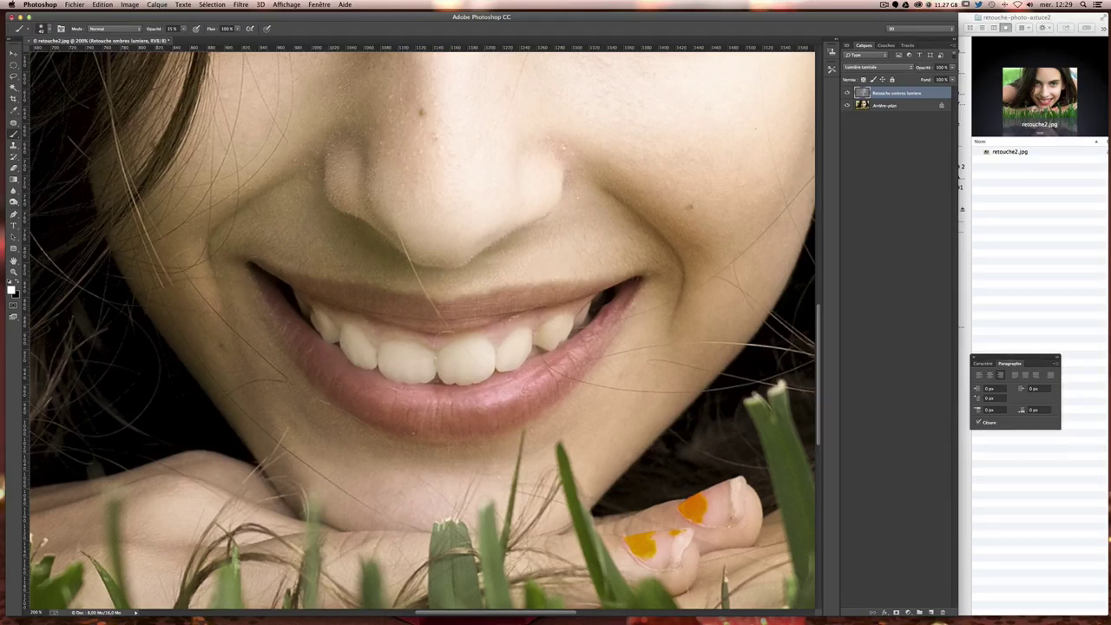
{"action": "left_click_drag", "start_coordinate": [462, 402], "coordinate": [451, 401]}
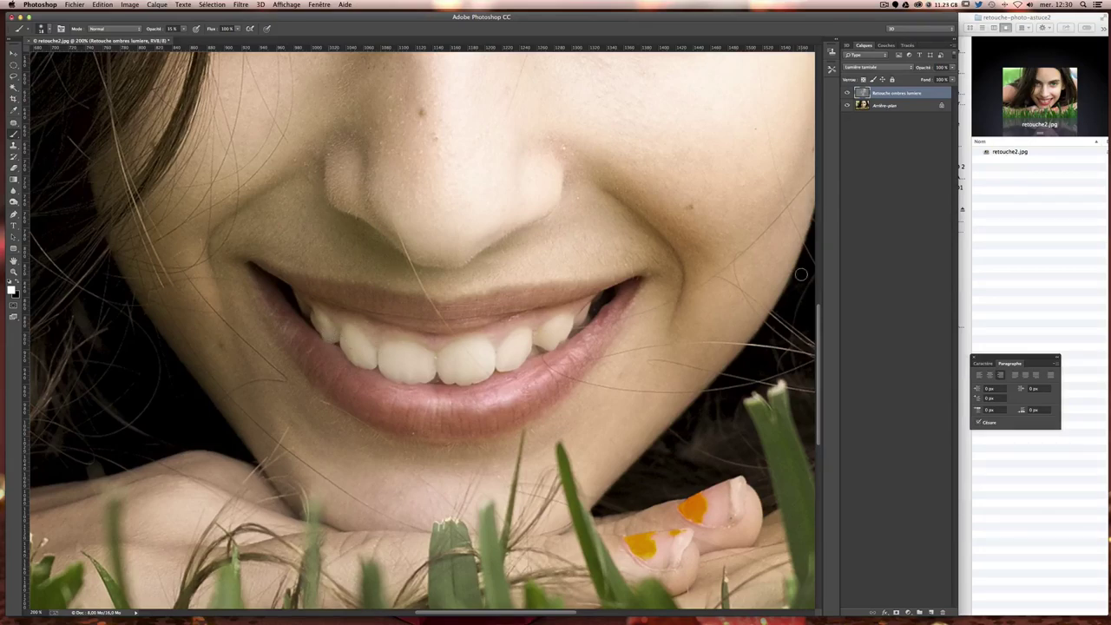
Zoom out to 66.7% and toggle the retouch layer to compare before and after
{"action": "key", "text": "ctrl+minus"}
{"action": "key", "text": "ctrl+minus"}
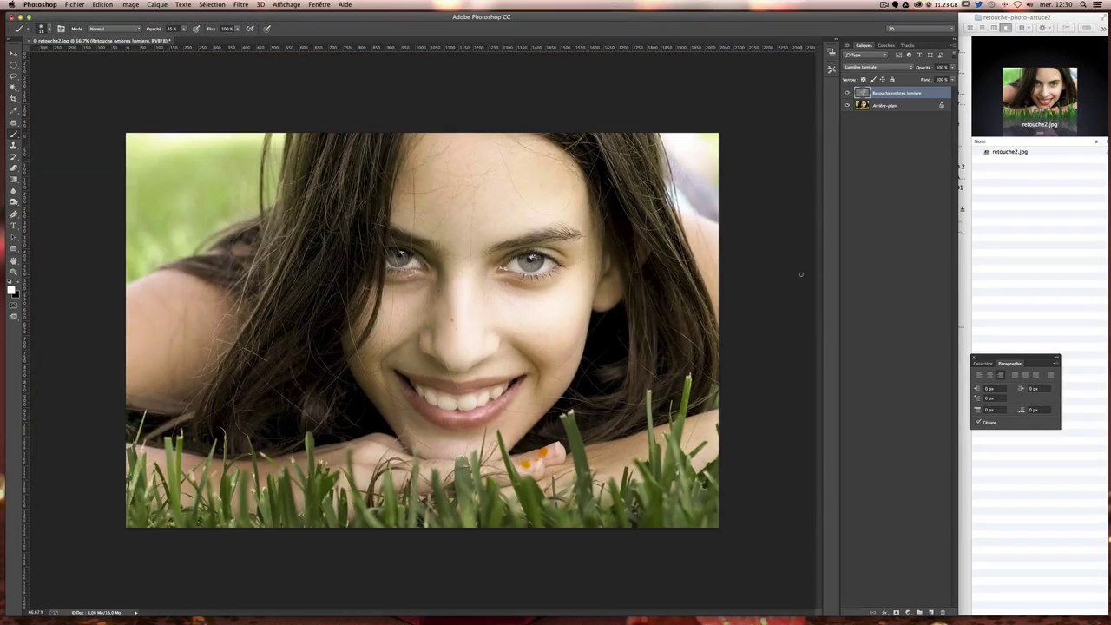
{"action": "left_click", "coordinate": [848, 93]}
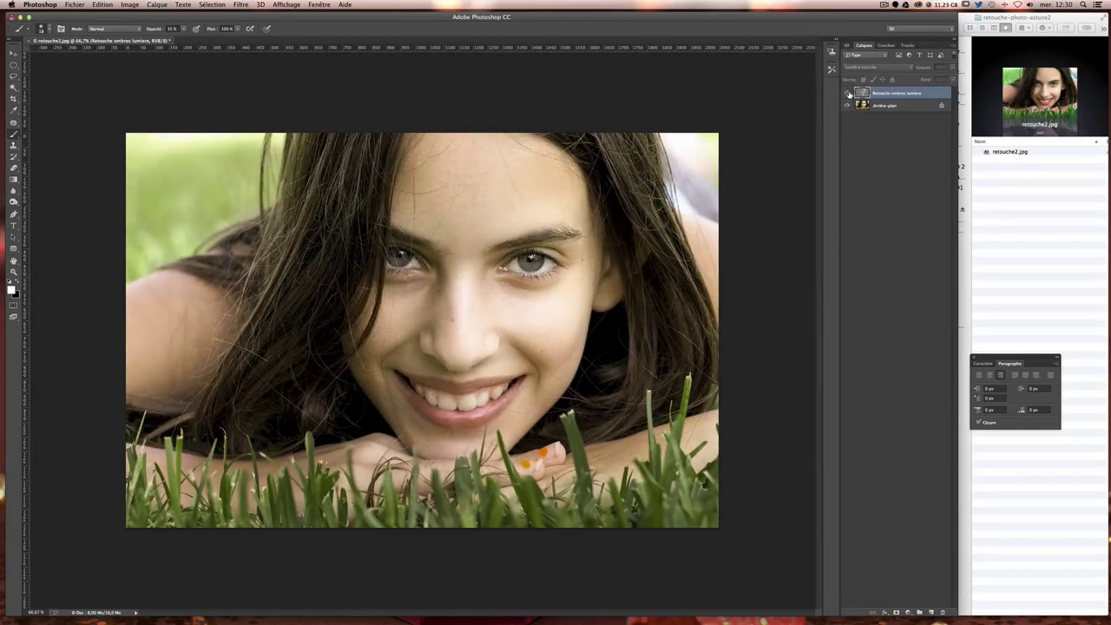
{"action": "left_click", "coordinate": [849, 93]}
{"action": "left_click", "coordinate": [848, 93]}
{"action": "left_click", "coordinate": [848, 92]}
{"action": "left_click", "coordinate": [848, 93]}
{"action": "left_click", "coordinate": [848, 93]}
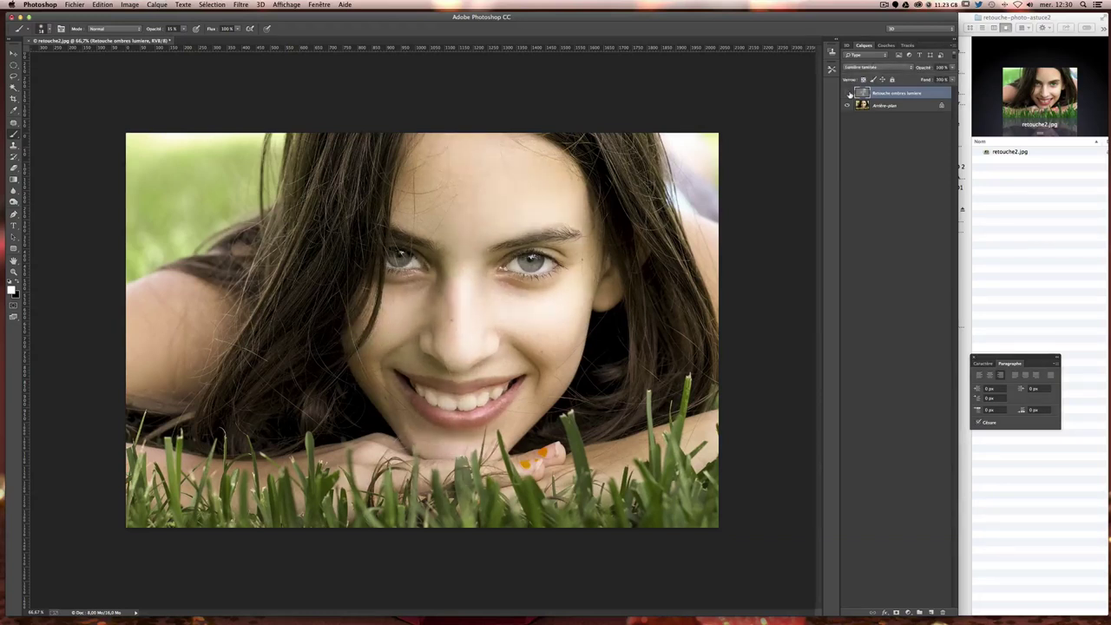
{"action": "left_click", "coordinate": [848, 93]}
{"action": "left_click", "coordinate": [848, 93]}
{"action": "left_click", "coordinate": [848, 93]}
{"action": "left_click", "coordinate": [849, 92]}
{"action": "left_click", "coordinate": [848, 93]}
{"action": "left_click", "coordinate": [848, 93]}
{"action": "left_click", "coordinate": [849, 93]}
{"action": "left_click", "coordinate": [848, 93]}
{"action": "left_click", "coordinate": [848, 93]}
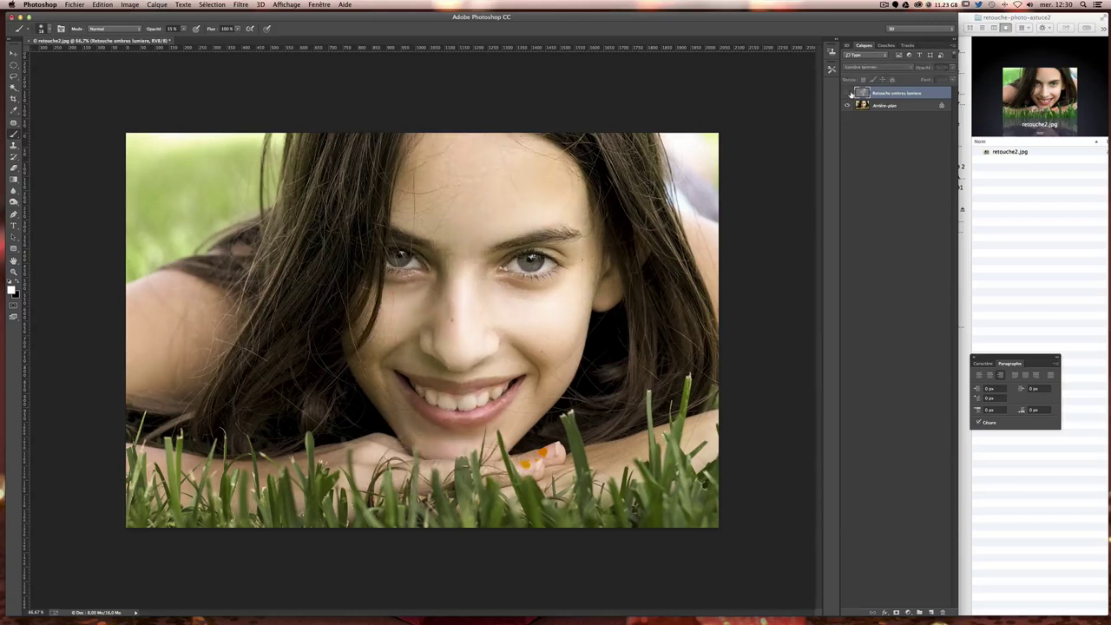
{"action": "left_click", "coordinate": [848, 93]}
Leave the retouch layer visible and switch the foreground colour to black
{"action": "left_click", "coordinate": [848, 93]}
{"action": "left_click", "coordinate": [848, 93]}
{"action": "left_click", "coordinate": [848, 93]}
{"action": "double_click", "coordinate": [848, 93]}
{"action": "double_click", "coordinate": [848, 93]}
{"action": "double_click", "coordinate": [849, 93]}
{"action": "left_click", "coordinate": [848, 93]}
{"action": "left_click", "coordinate": [848, 93]}
{"action": "left_click", "coordinate": [848, 93]}
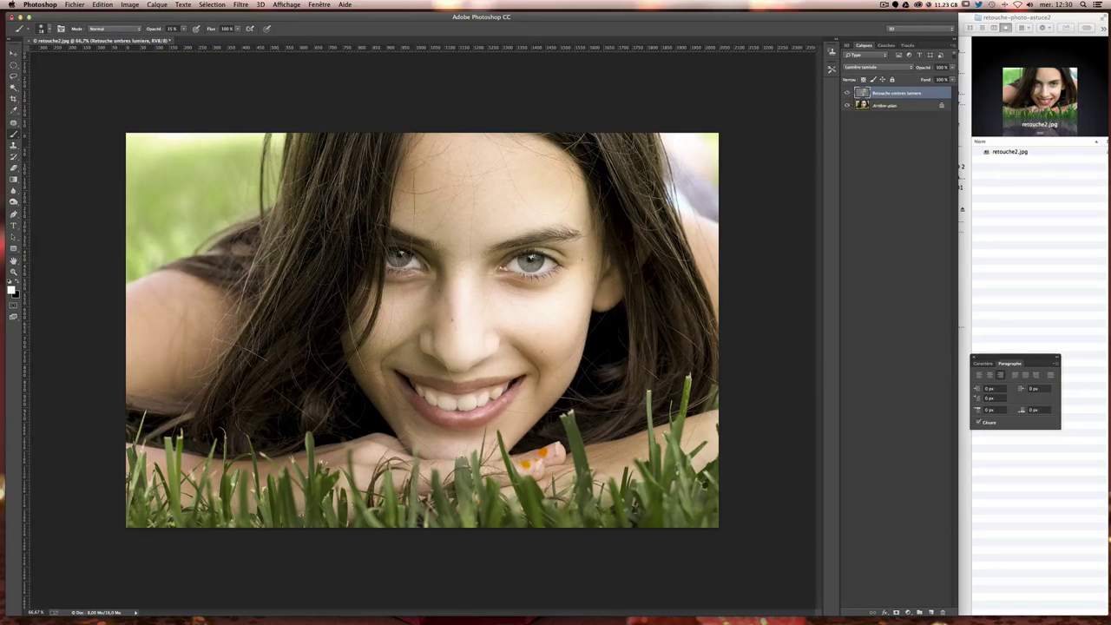
{"action": "left_click", "coordinate": [18, 283]}
Zoom the photo to 100% and set the brush to 150 px over the face
{"action": "key", "text": "ctrl+1"}
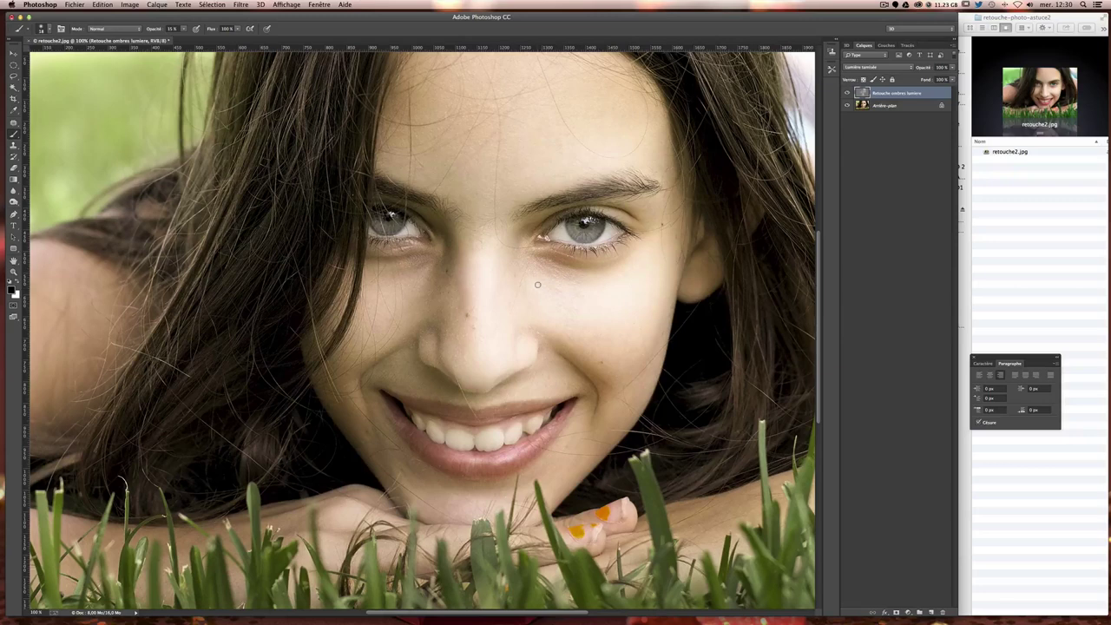
{"action": "left_click_drag", "start_coordinate": [458, 284], "coordinate": [462, 287]}
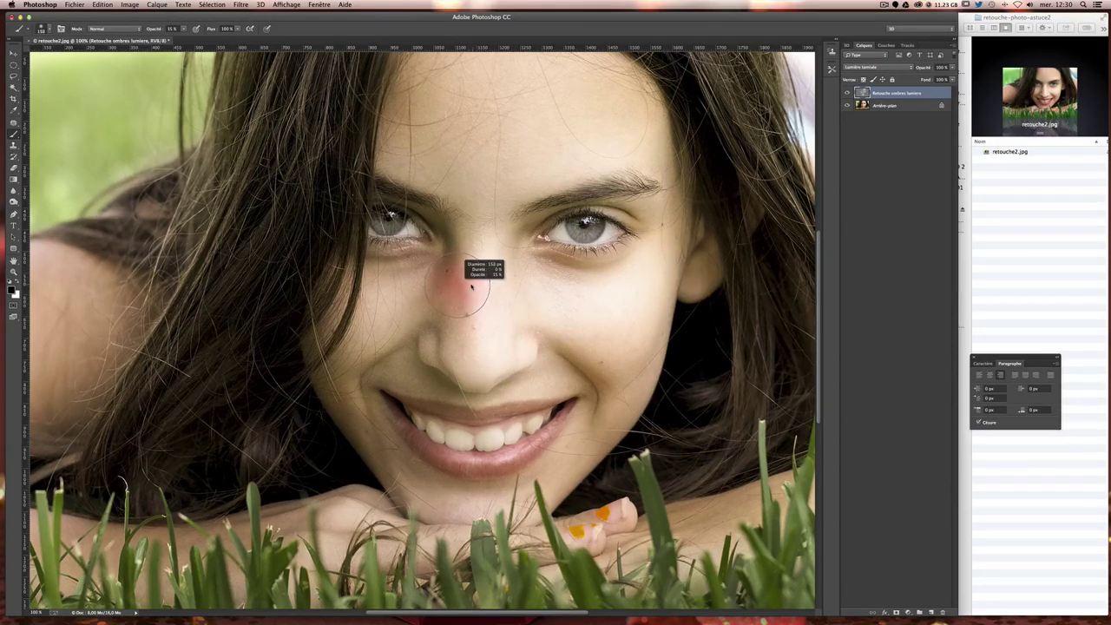
{"action": "scroll", "coordinate": [465, 299], "scroll_direction": "up", "scroll_amount": 3}
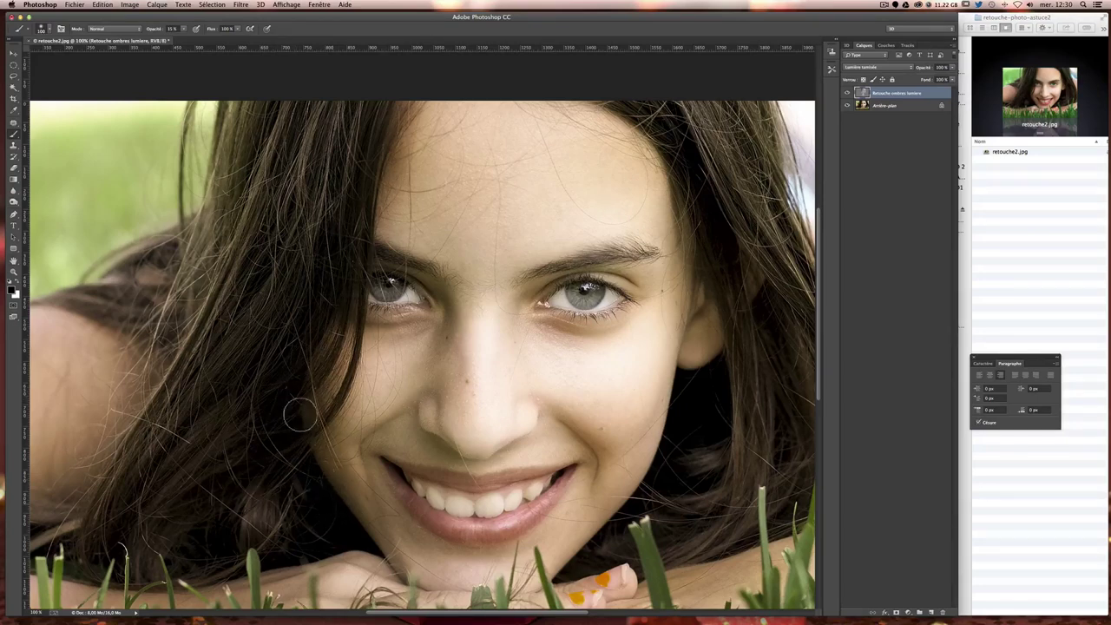
{"action": "scroll", "coordinate": [375, 549], "scroll_direction": "down", "scroll_amount": 5}
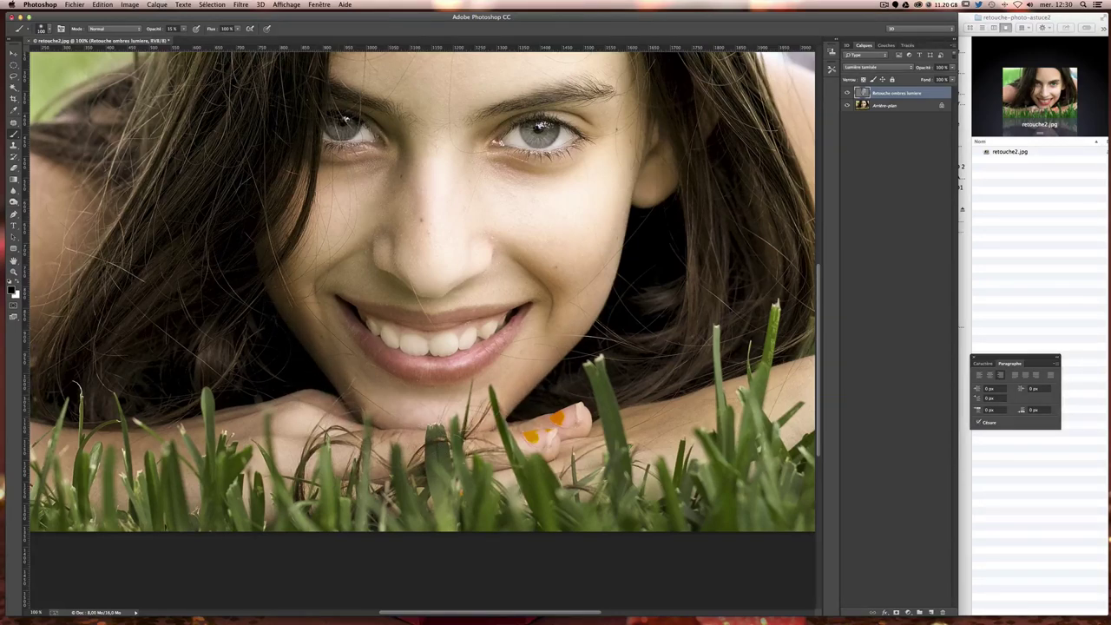
{"action": "left_click_drag", "start_coordinate": [601, 343], "coordinate": [469, 486]}
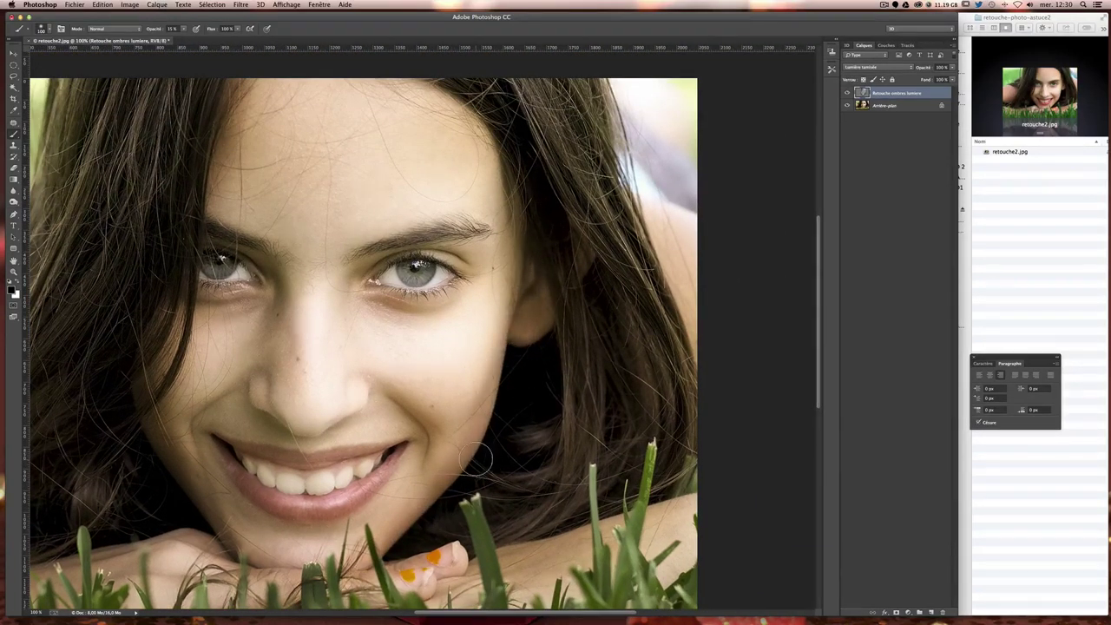
{"action": "scroll", "coordinate": [497, 487], "scroll_direction": "up", "scroll_amount": 5}
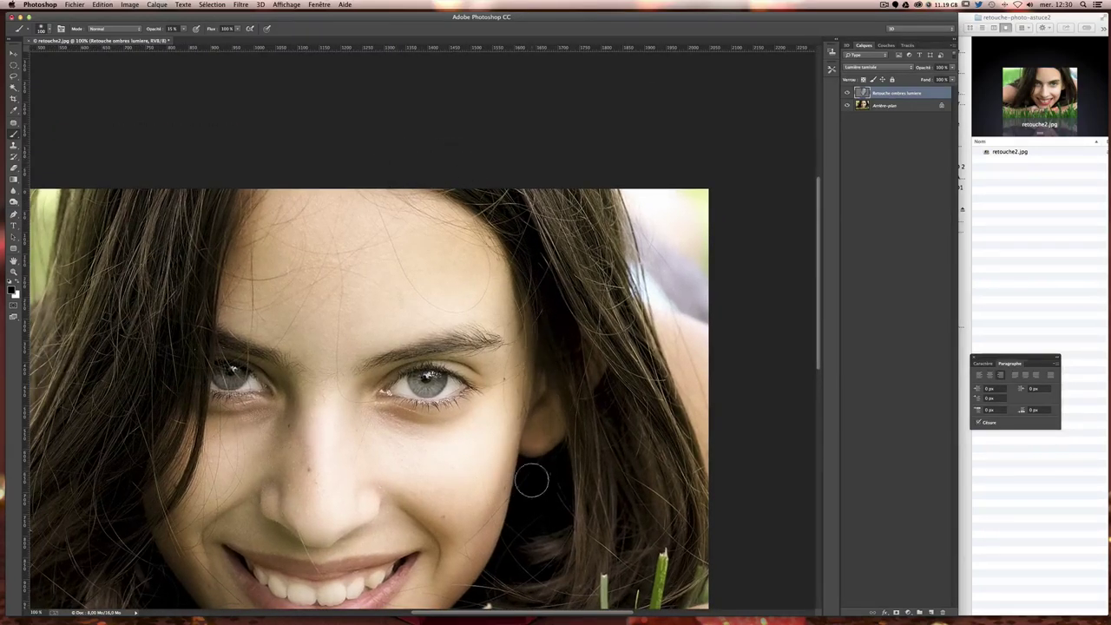
{"action": "scroll", "coordinate": [427, 216], "scroll_direction": "down", "scroll_amount": 1}
{"action": "scroll", "coordinate": [501, 323], "scroll_direction": "down", "scroll_amount": 5}
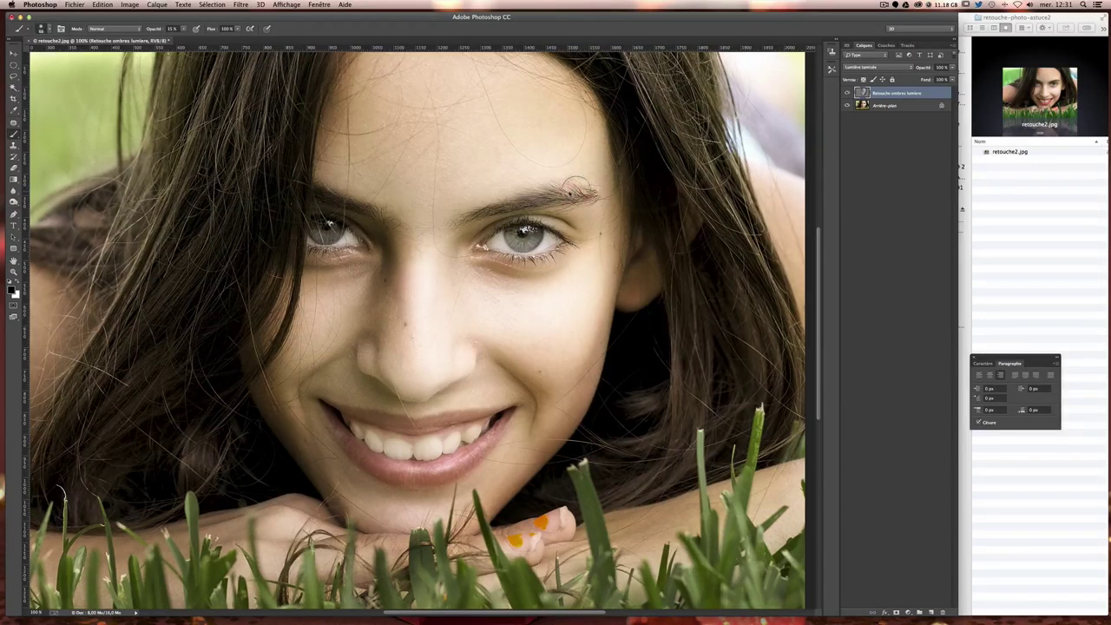
Paint 15% strokes on the eyebrows with 55–58 px brushes and the lower lip at 49 px
{"action": "left_click_drag", "start_coordinate": [569, 192], "coordinate": [578, 176]}
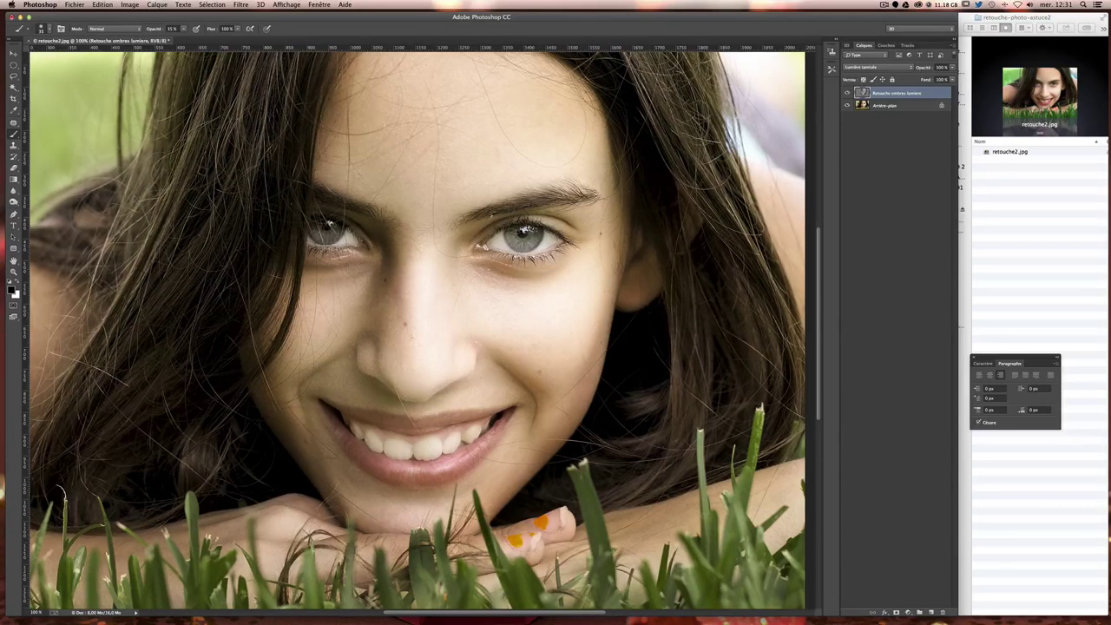
{"action": "left_click_drag", "start_coordinate": [486, 215], "coordinate": [501, 211]}
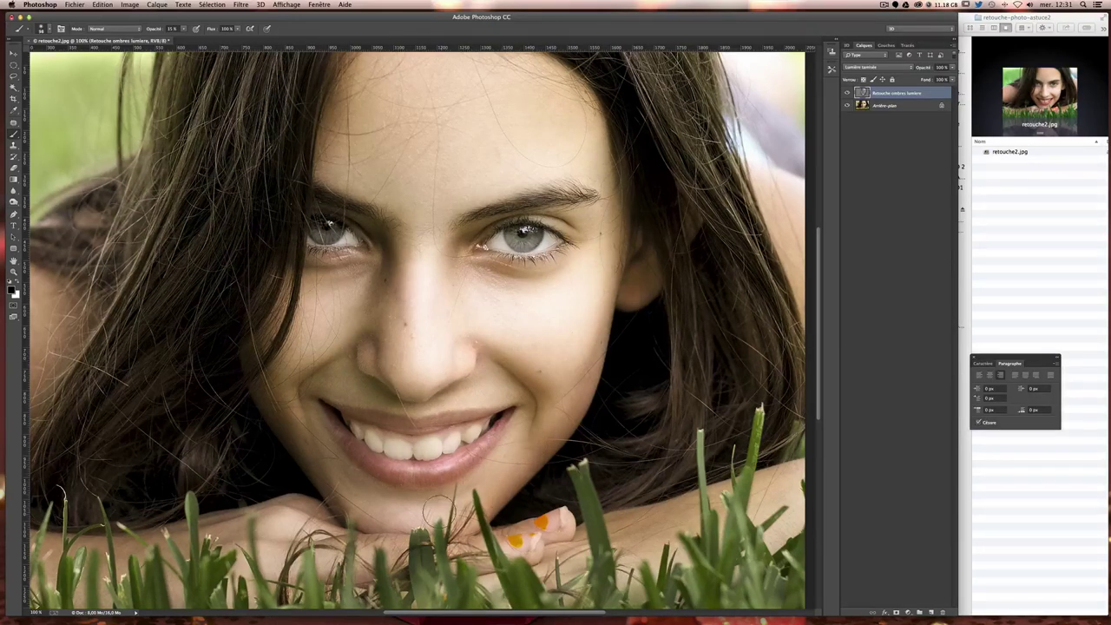
{"action": "left_click_drag", "start_coordinate": [467, 467], "coordinate": [469, 467]}
{"action": "left_click", "coordinate": [334, 32]}
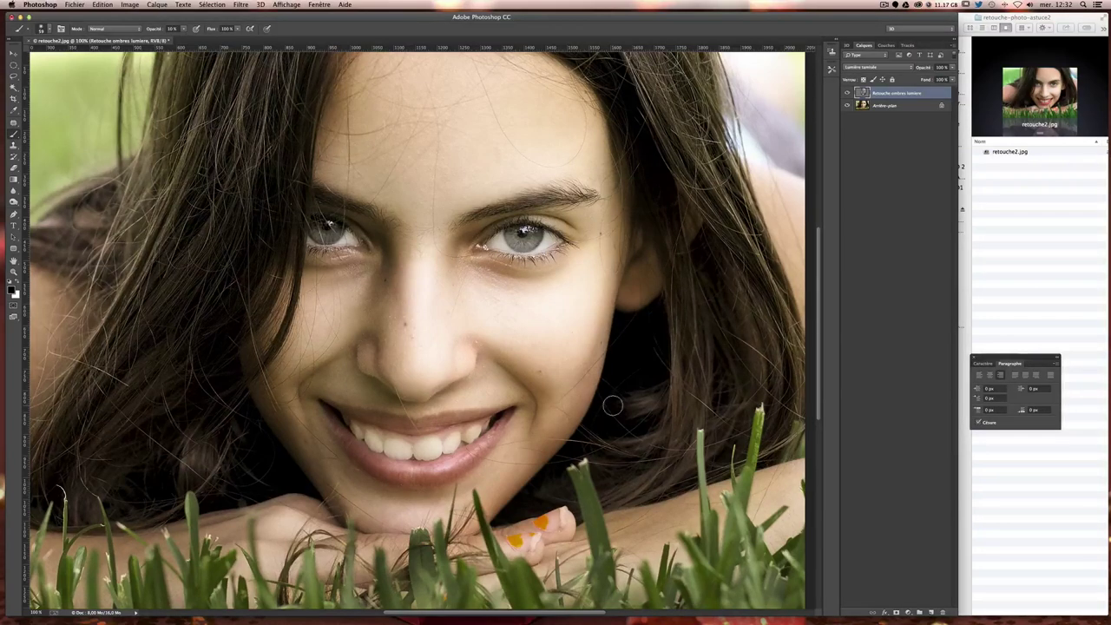
Paint soft strokes near the smile with a 57 px brush, checking the whole photo
{"action": "scroll", "coordinate": [613, 402], "scroll_direction": "up", "scroll_amount": 2}
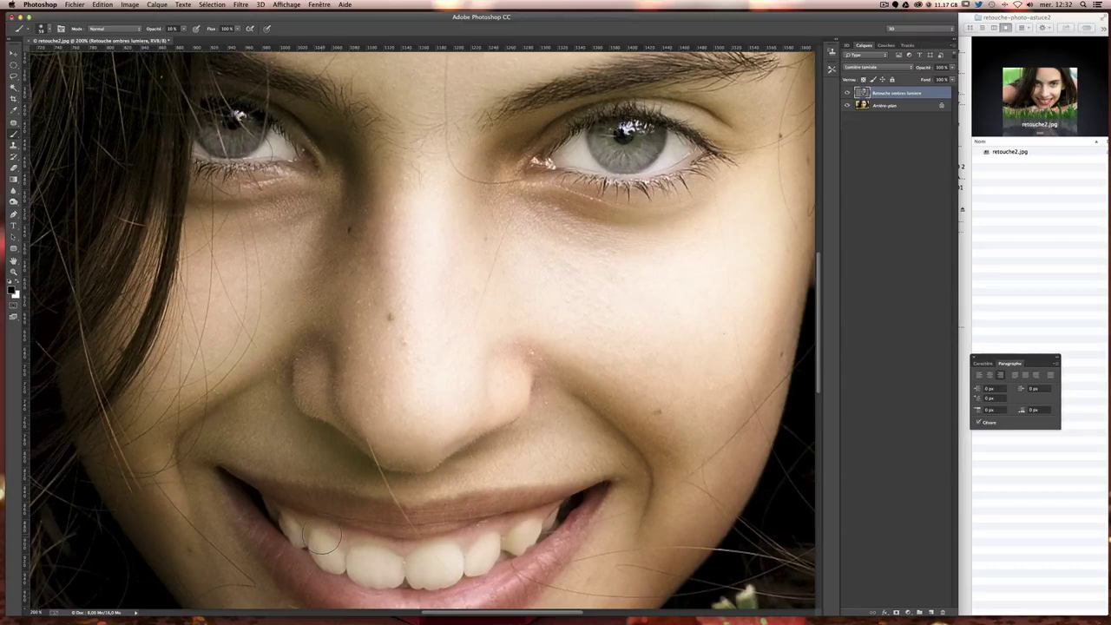
{"action": "left_click_drag", "start_coordinate": [321, 539], "coordinate": [304, 533]}
{"action": "scroll", "coordinate": [421, 330], "scroll_direction": "down", "scroll_amount": 5}
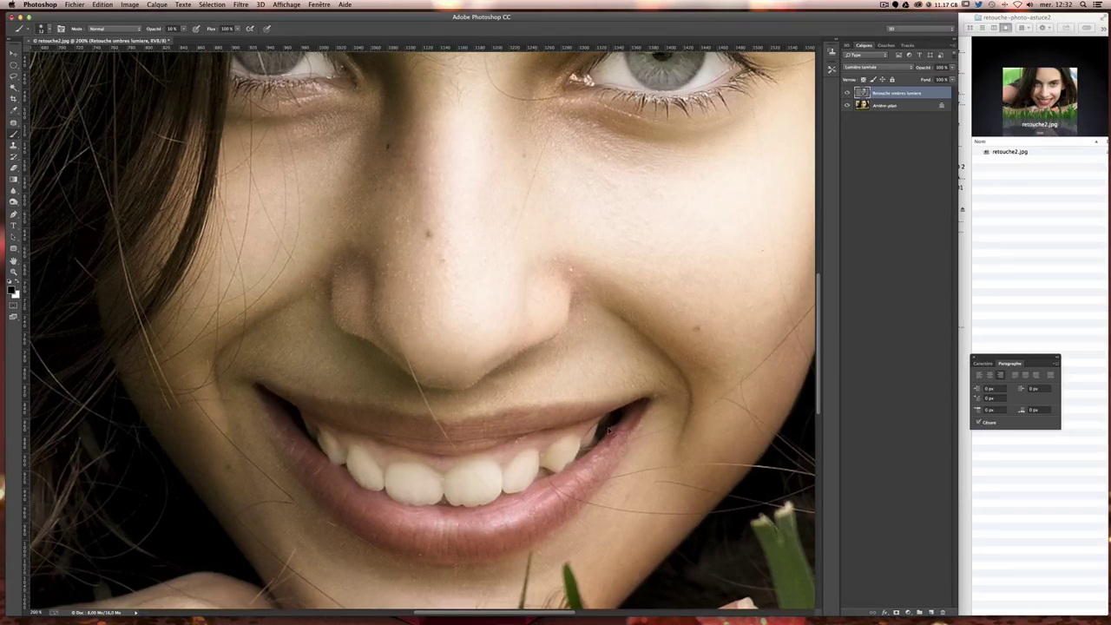
{"action": "key", "text": "ctrl+minus"}
{"action": "key", "text": "ctrl+minus"}
{"action": "key", "text": "ctrl+minus"}
{"action": "key", "text": "ctrl+plus"}
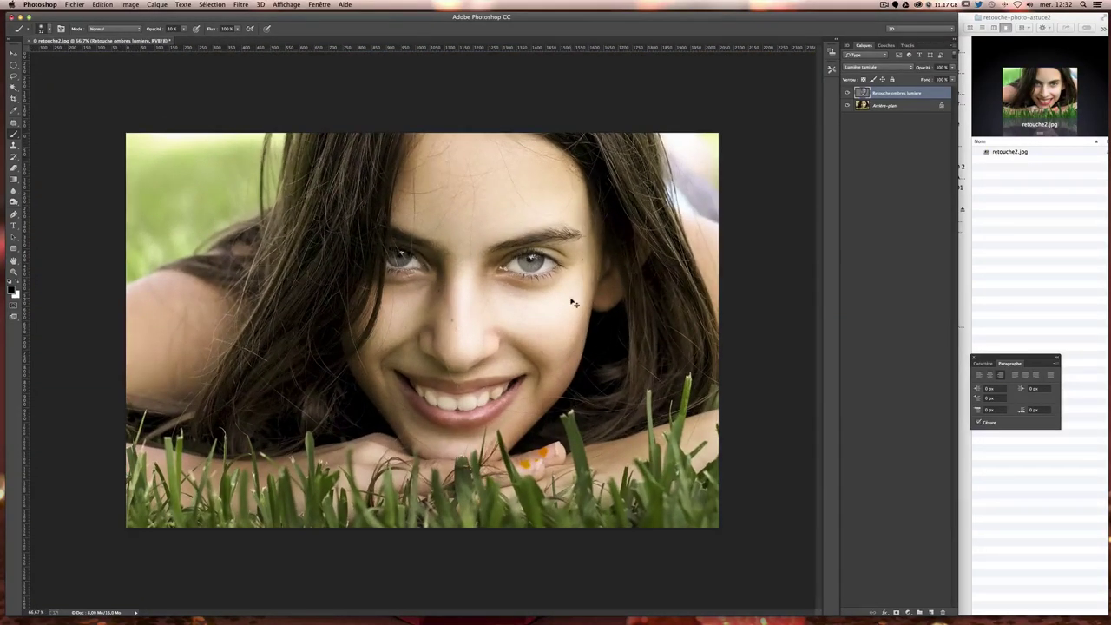
Zoom in on the eyes and paint around the right eye with a 32 px brush
{"action": "key", "text": "ctrl+plus"}
{"action": "key", "text": "ctrl+plus"}
{"action": "scroll", "coordinate": [582, 330], "scroll_direction": "up", "scroll_amount": 5}
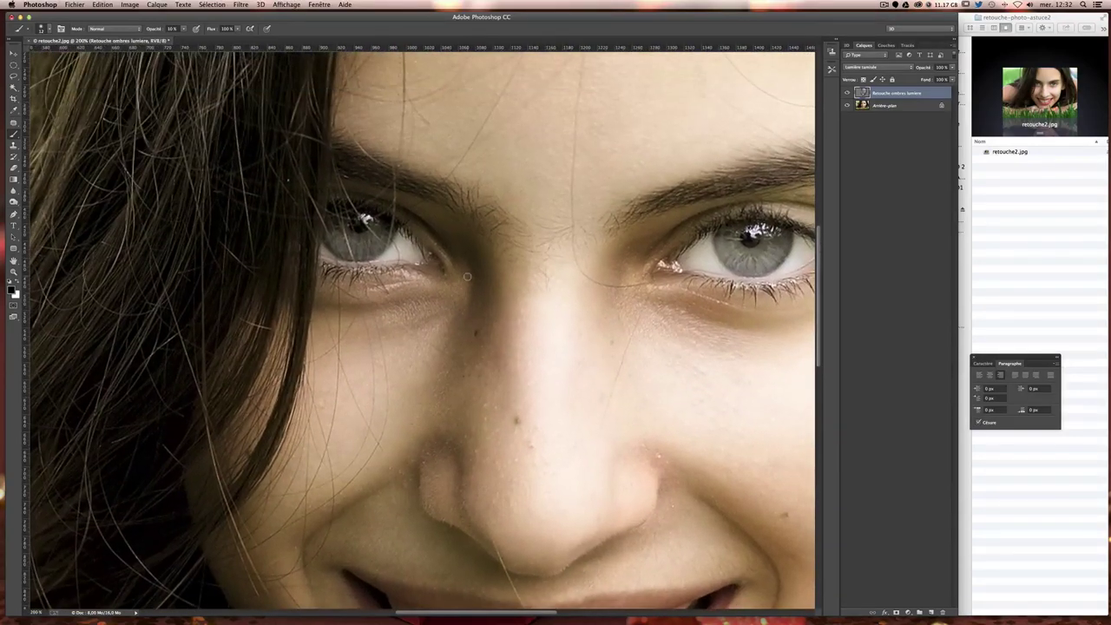
{"action": "left_click_drag", "start_coordinate": [467, 277], "coordinate": [457, 274]}
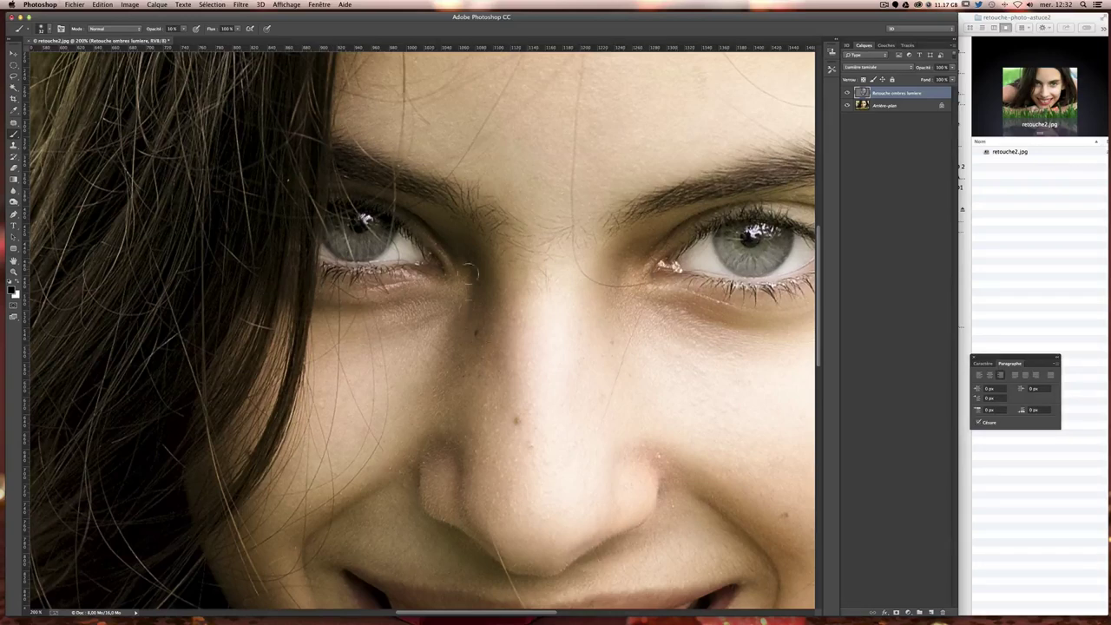
{"action": "left_click_drag", "start_coordinate": [657, 256], "coordinate": [267, 299]}
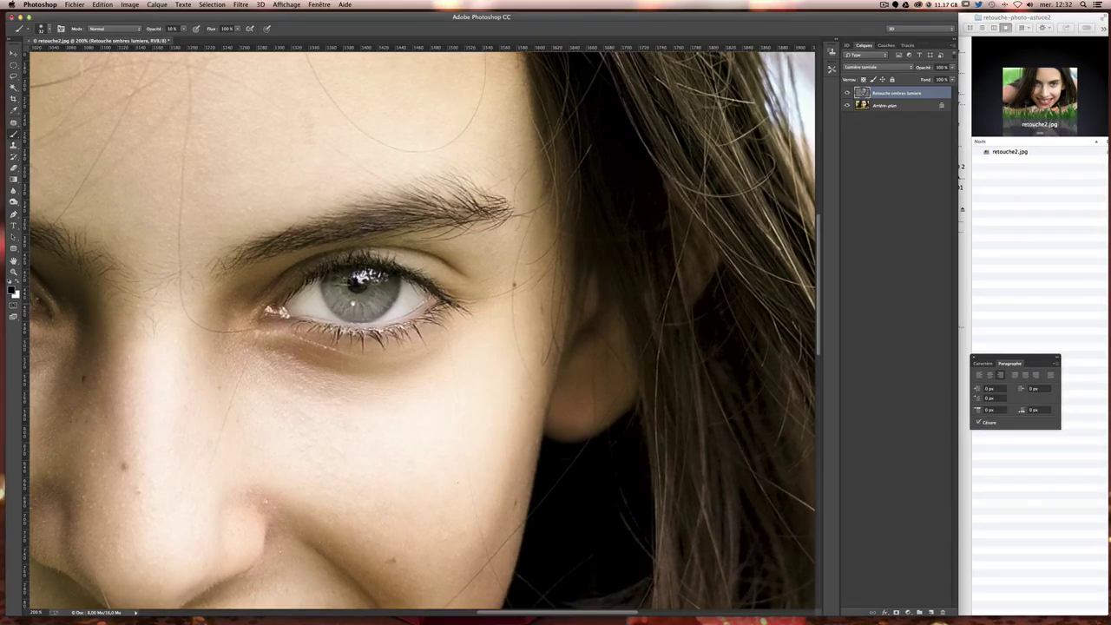
{"action": "scroll", "coordinate": [440, 302], "scroll_direction": "left", "scroll_amount": 2}
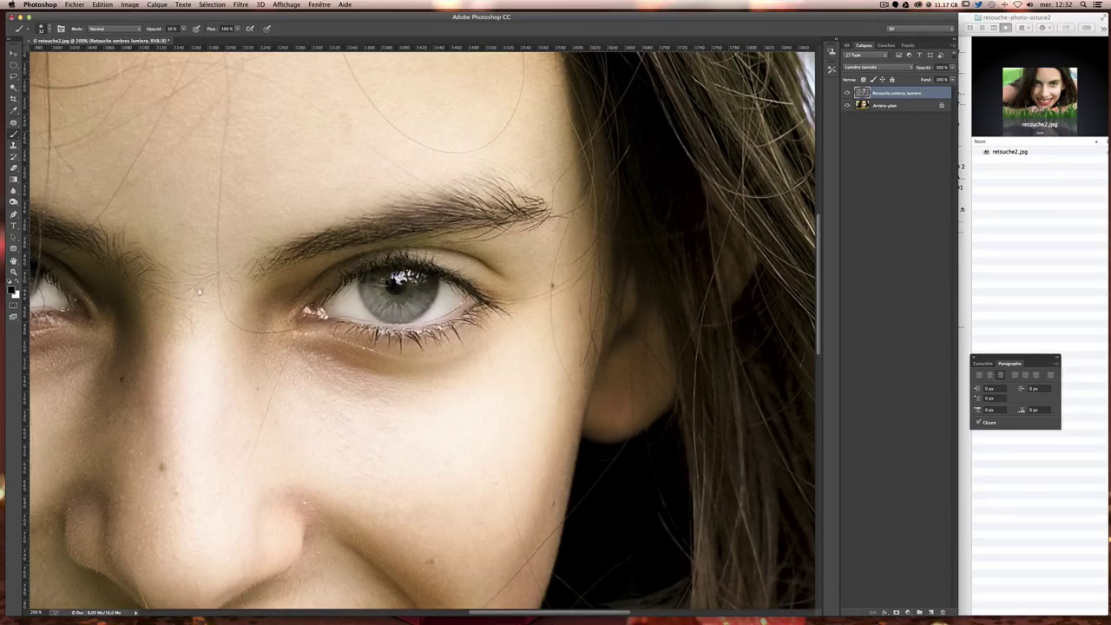
{"action": "scroll", "coordinate": [373, 277], "scroll_direction": "left", "scroll_amount": 10}
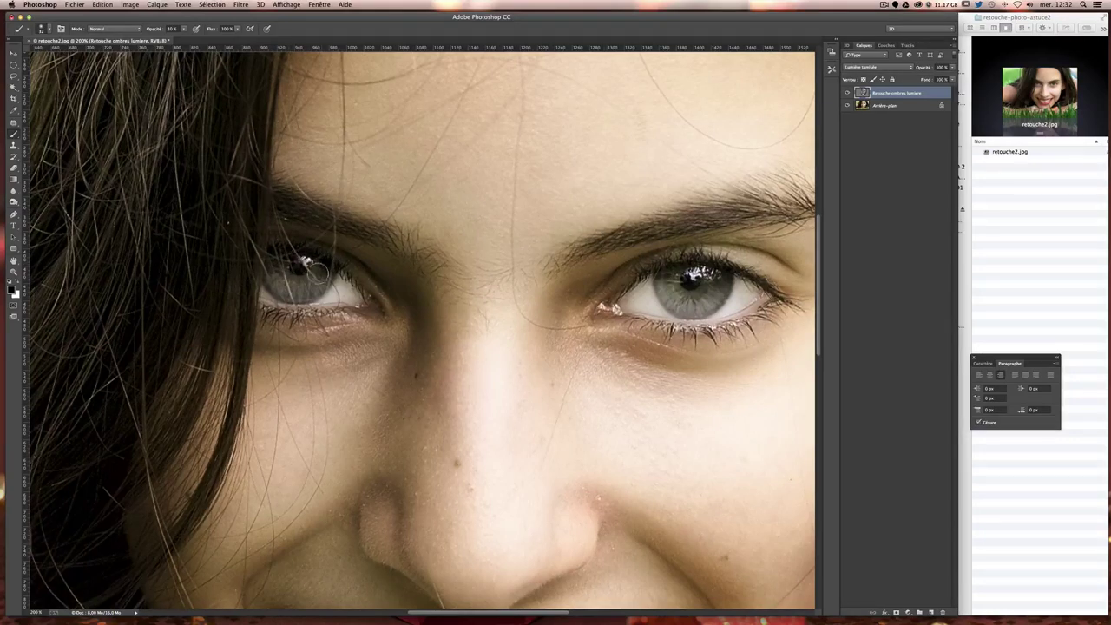
Fit the photo in the window, then toggle the Retouche ombres lumière layer repeatedly, leaving it visible
{"action": "key", "text": "ctrl+0"}
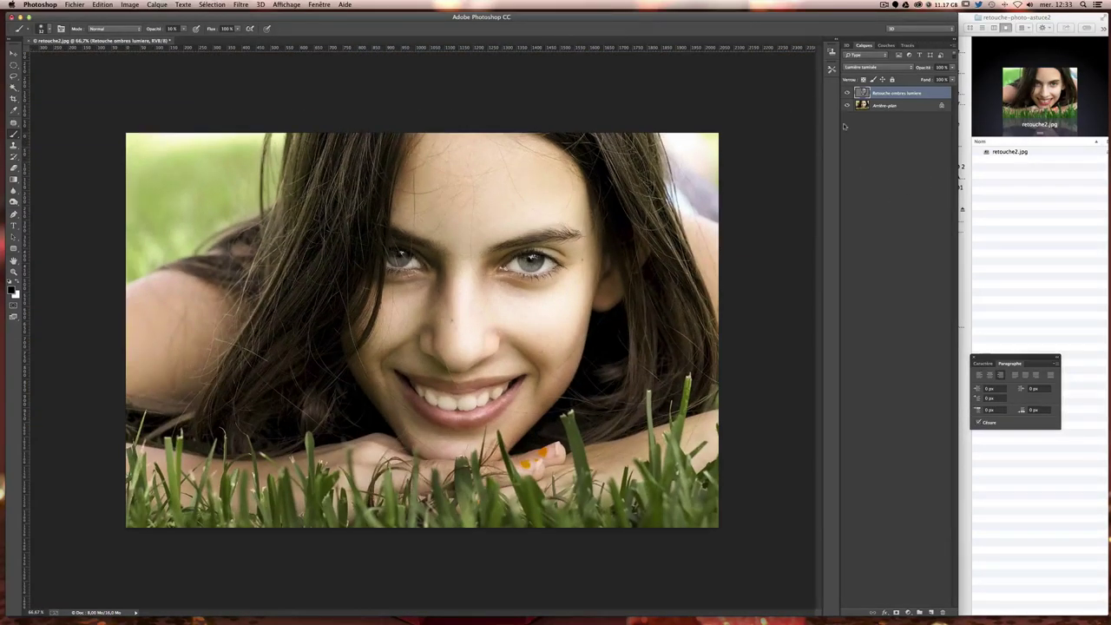
{"action": "left_click", "coordinate": [847, 94]}
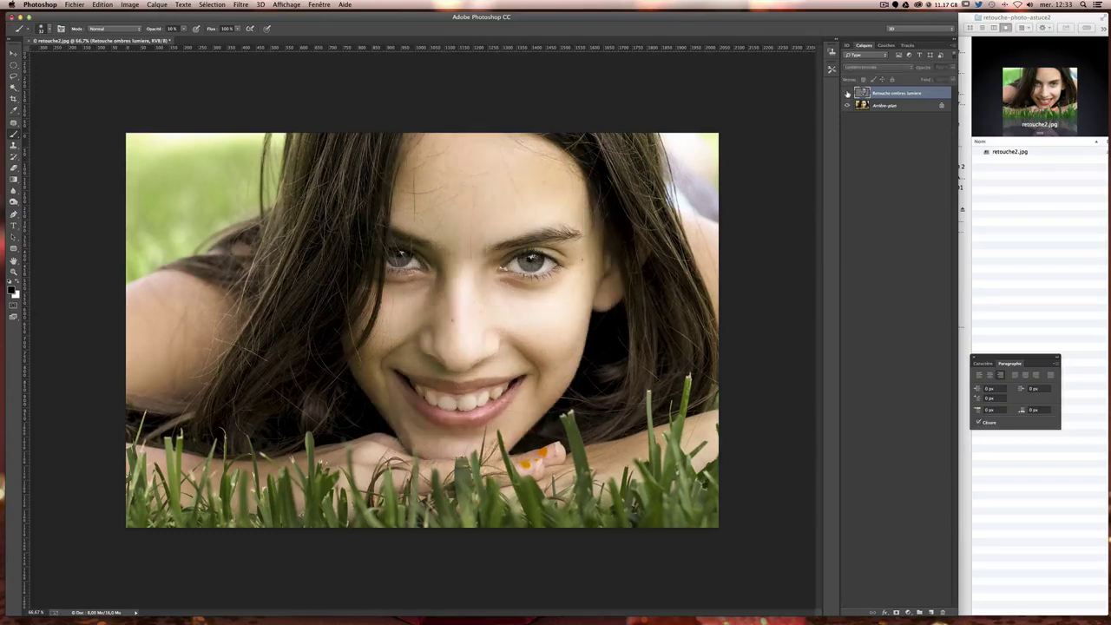
{"action": "left_click", "coordinate": [848, 94]}
{"action": "left_click", "coordinate": [848, 93]}
{"action": "left_click", "coordinate": [848, 93]}
{"action": "left_click", "coordinate": [848, 94]}
{"action": "left_click", "coordinate": [848, 94]}
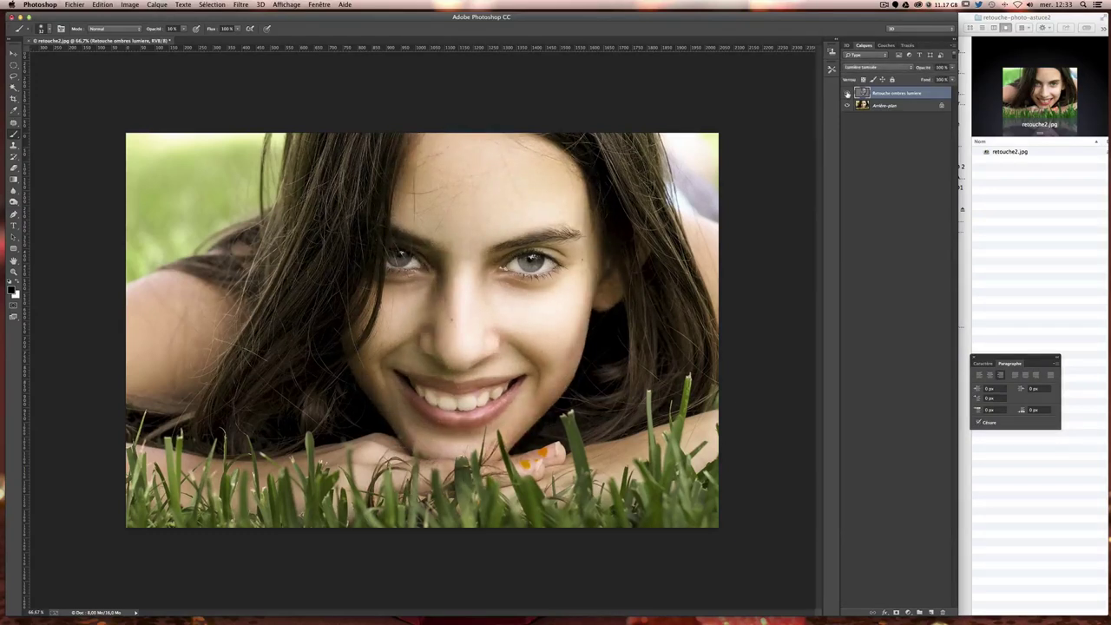
{"action": "left_click", "coordinate": [848, 93]}
{"action": "left_click", "coordinate": [848, 93]}
{"action": "left_click", "coordinate": [848, 93]}
{"action": "left_click", "coordinate": [847, 94]}
{"action": "left_click", "coordinate": [848, 94]}
{"action": "left_click", "coordinate": [847, 94]}
{"action": "left_click", "coordinate": [847, 94]}
{"action": "left_click", "coordinate": [847, 94]}
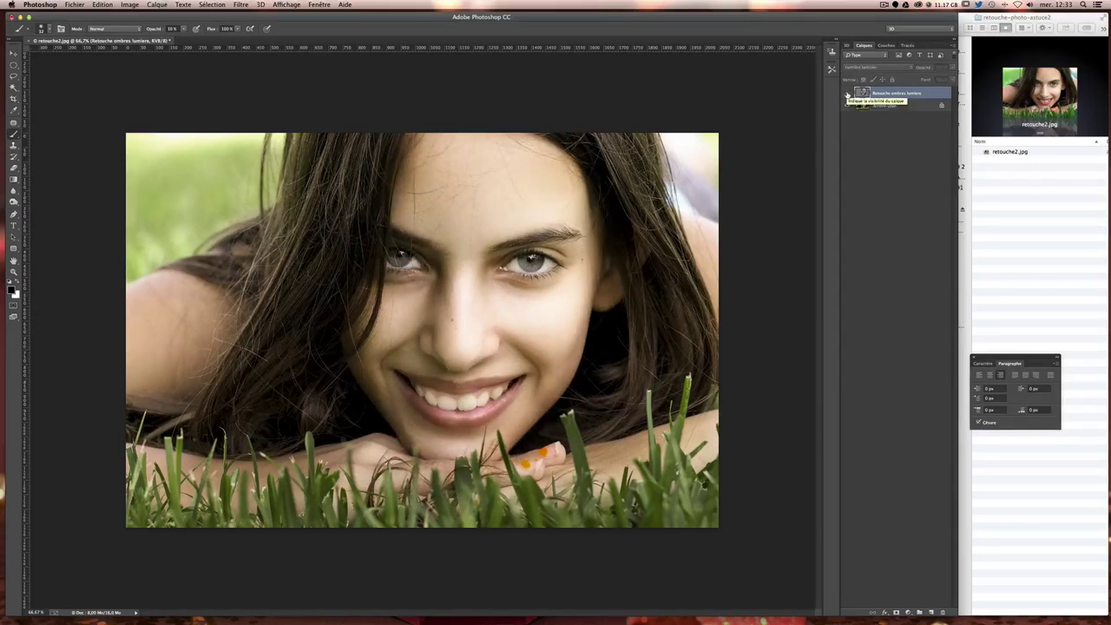
{"action": "left_click", "coordinate": [847, 94]}
{"action": "left_click", "coordinate": [847, 94]}
{"action": "left_click", "coordinate": [848, 93]}
{"action": "left_click", "coordinate": [847, 94]}
{"action": "left_click", "coordinate": [848, 94]}
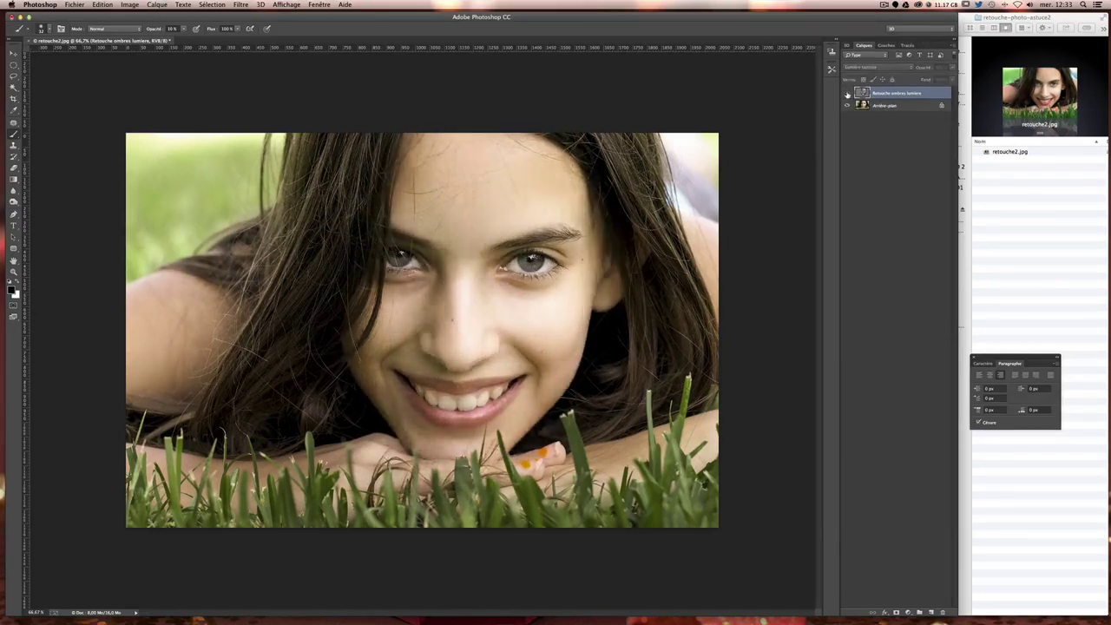
{"action": "left_click", "coordinate": [848, 94]}
{"action": "left_click", "coordinate": [847, 94]}
{"action": "left_click", "coordinate": [847, 94]}
{"action": "left_click", "coordinate": [847, 94]}
{"action": "left_click", "coordinate": [847, 94]}
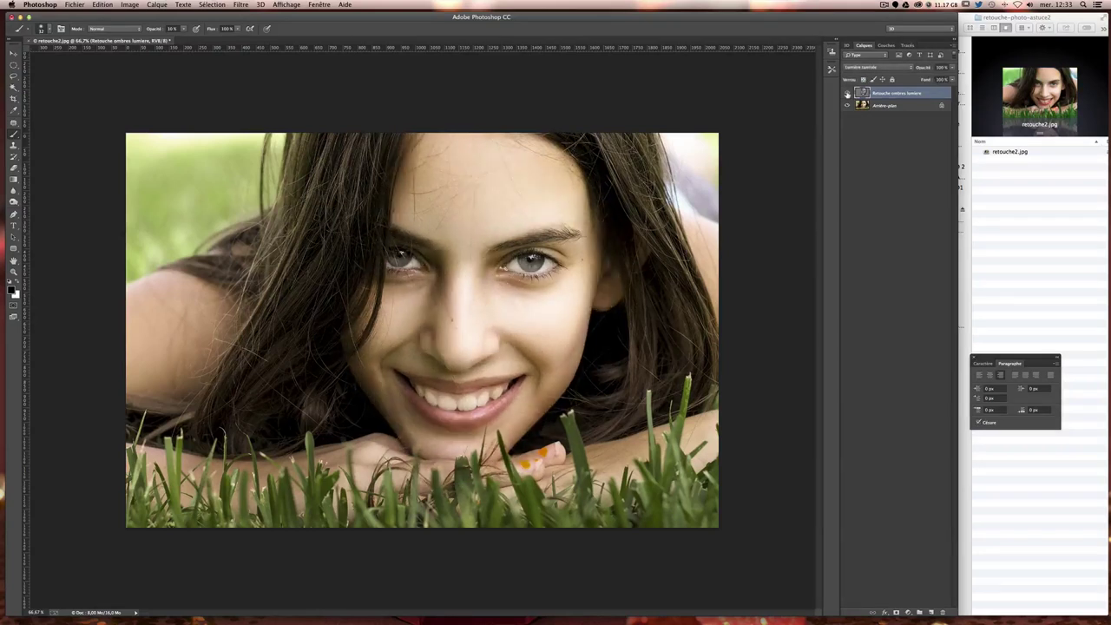
{"action": "left_click", "coordinate": [847, 94]}
{"action": "left_click", "coordinate": [848, 94]}
{"action": "left_click", "coordinate": [848, 94]}
{"action": "left_click", "coordinate": [848, 93]}
{"action": "left_click", "coordinate": [848, 93]}
{"action": "left_click", "coordinate": [848, 93]}
{"action": "left_click", "coordinate": [847, 94]}
{"action": "left_click", "coordinate": [848, 94]}
{"action": "left_click", "coordinate": [848, 94]}
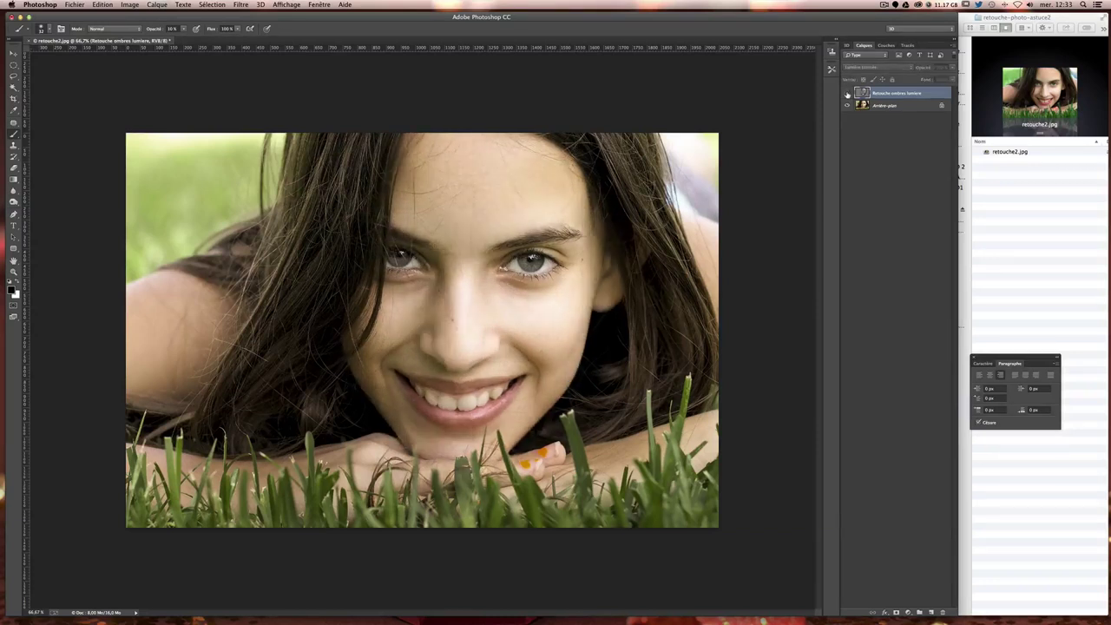
{"action": "left_click", "coordinate": [848, 93]}
{"action": "left_click", "coordinate": [848, 94]}
{"action": "left_click", "coordinate": [847, 94]}
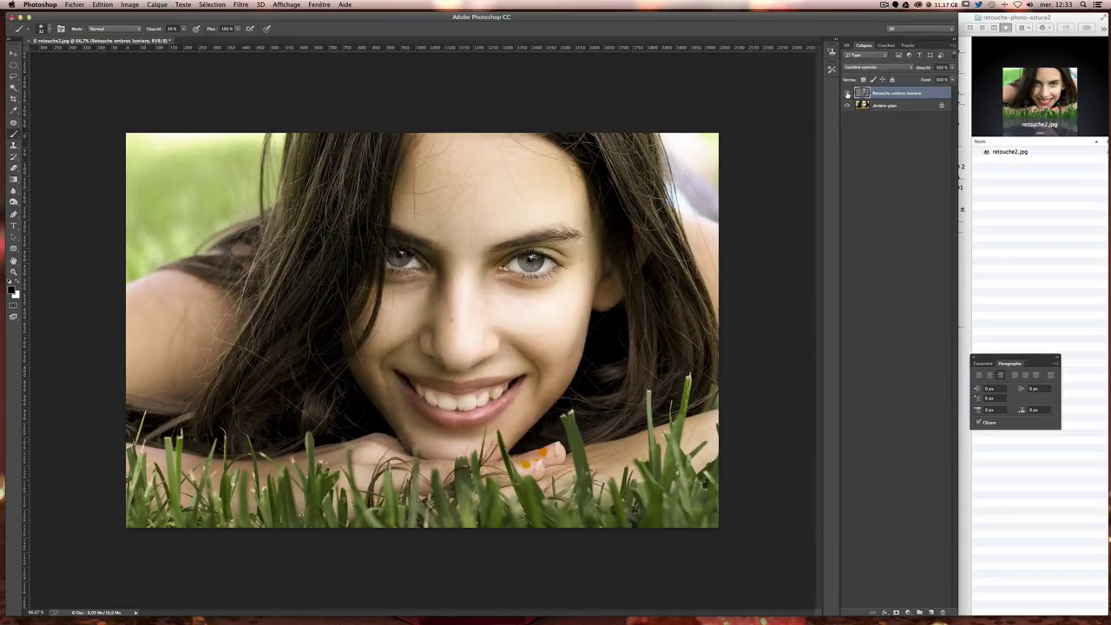
{"action": "left_click", "coordinate": [848, 94]}
{"action": "left_click", "coordinate": [848, 93]}
{"action": "left_click", "coordinate": [847, 94]}
{"action": "left_click", "coordinate": [847, 94]}
{"action": "left_click", "coordinate": [848, 94]}
{"action": "left_click", "coordinate": [848, 94]}
{"action": "left_click", "coordinate": [848, 94]}
{"action": "left_click", "coordinate": [848, 94]}
{"action": "left_click", "coordinate": [857, 67]}
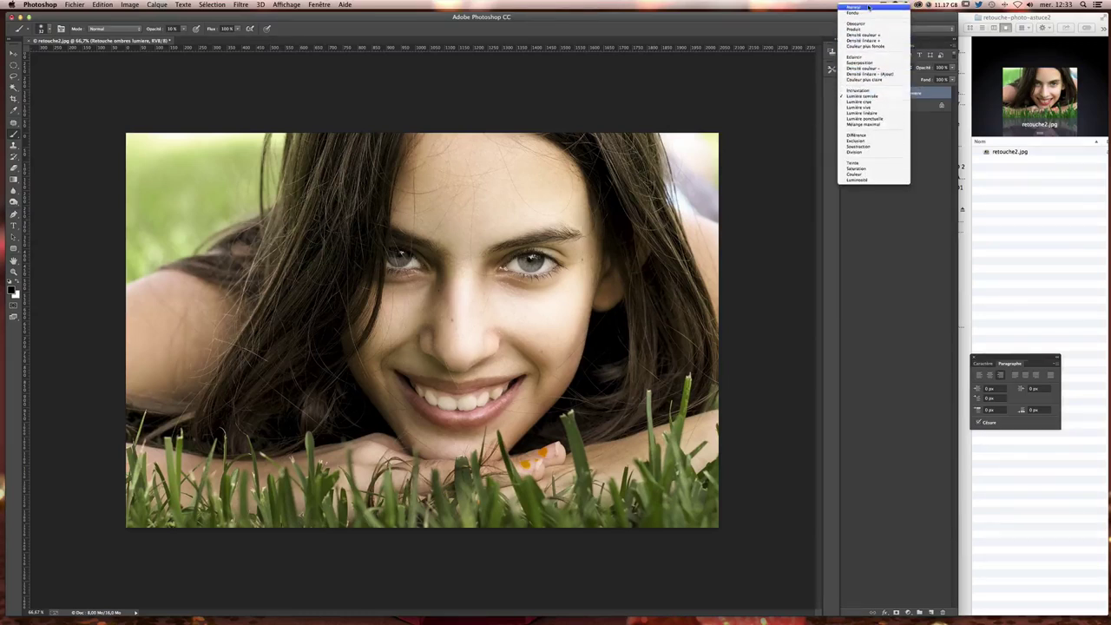
{"action": "left_click", "coordinate": [864, 11]}
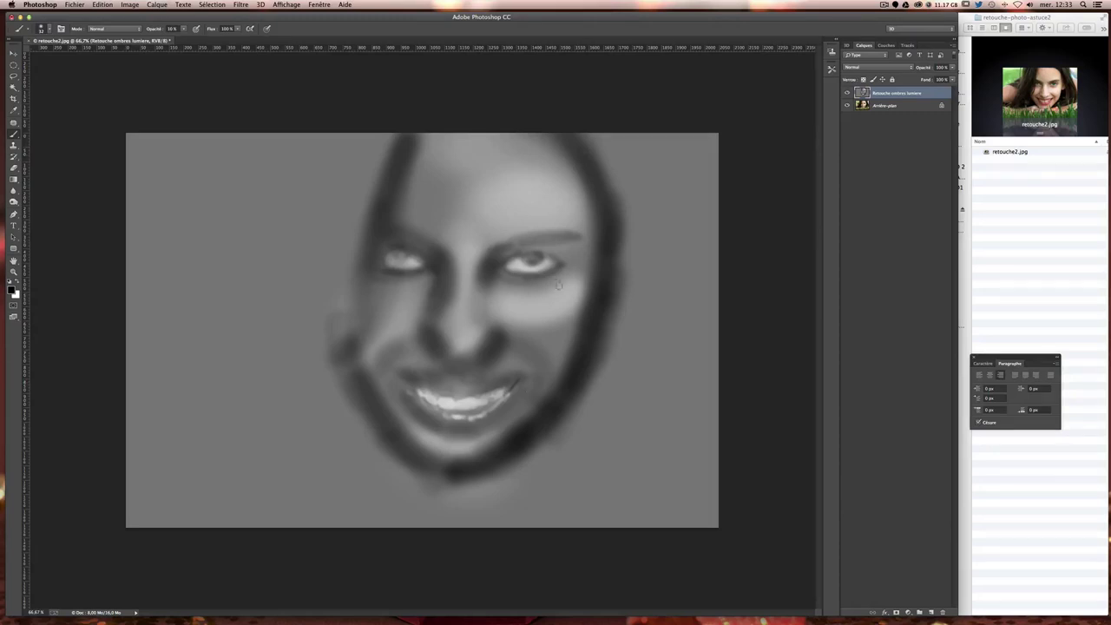
{"action": "left_click", "coordinate": [858, 66]}
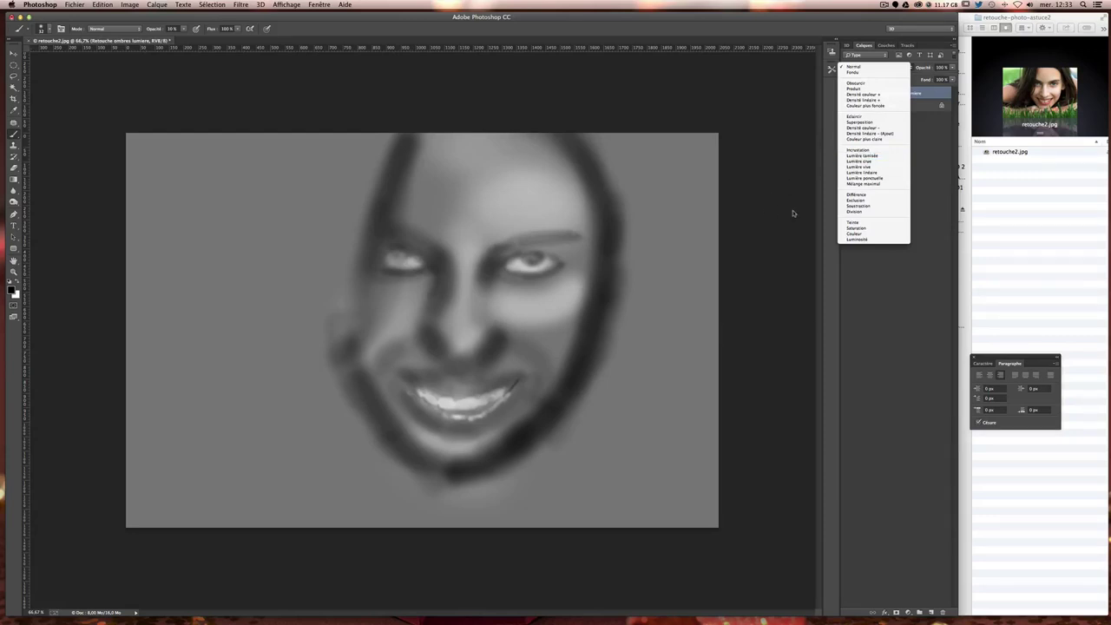
{"action": "left_click", "coordinate": [869, 155]}
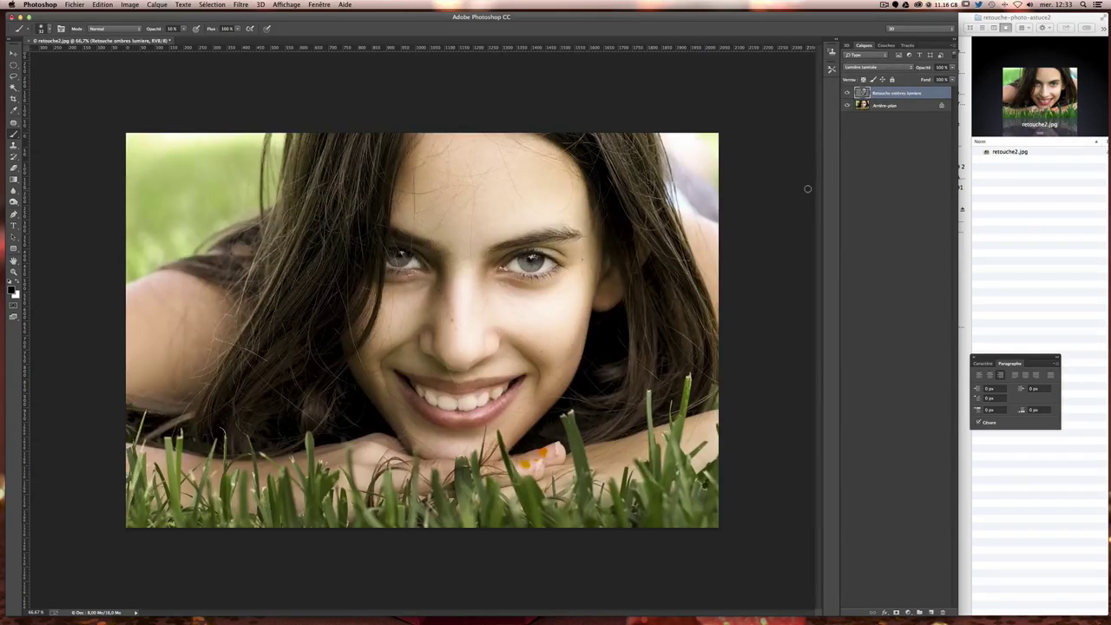
{"action": "left_click", "coordinate": [848, 93]}
{"action": "left_click", "coordinate": [848, 93]}
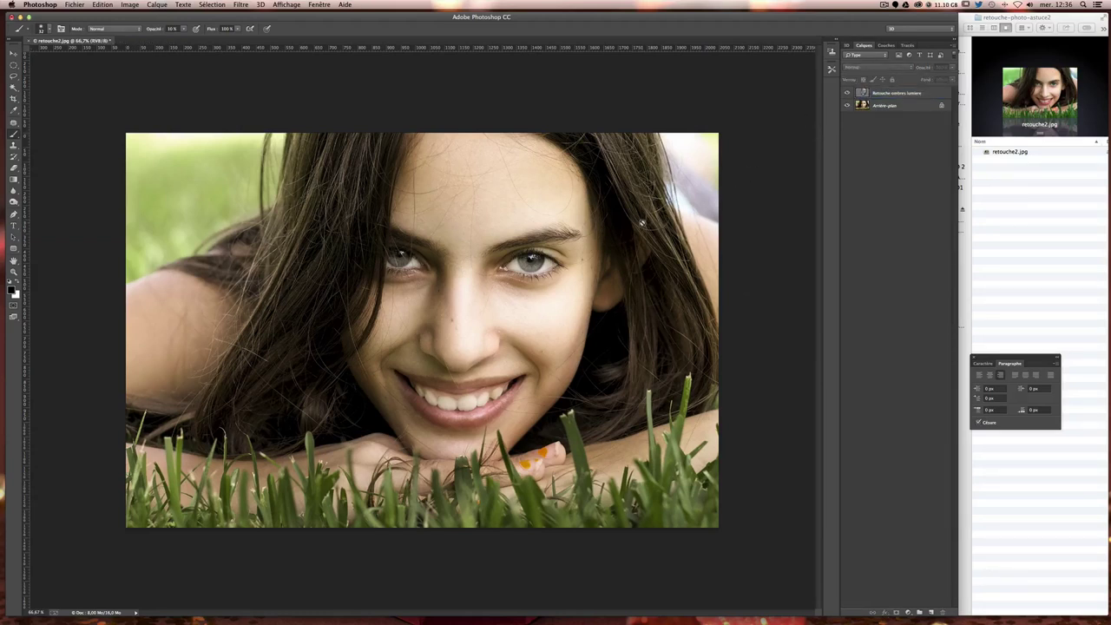
Lower the Retouche ombres lumière layer opacity to 77% and toggle it against the original
{"action": "left_click", "coordinate": [897, 99]}
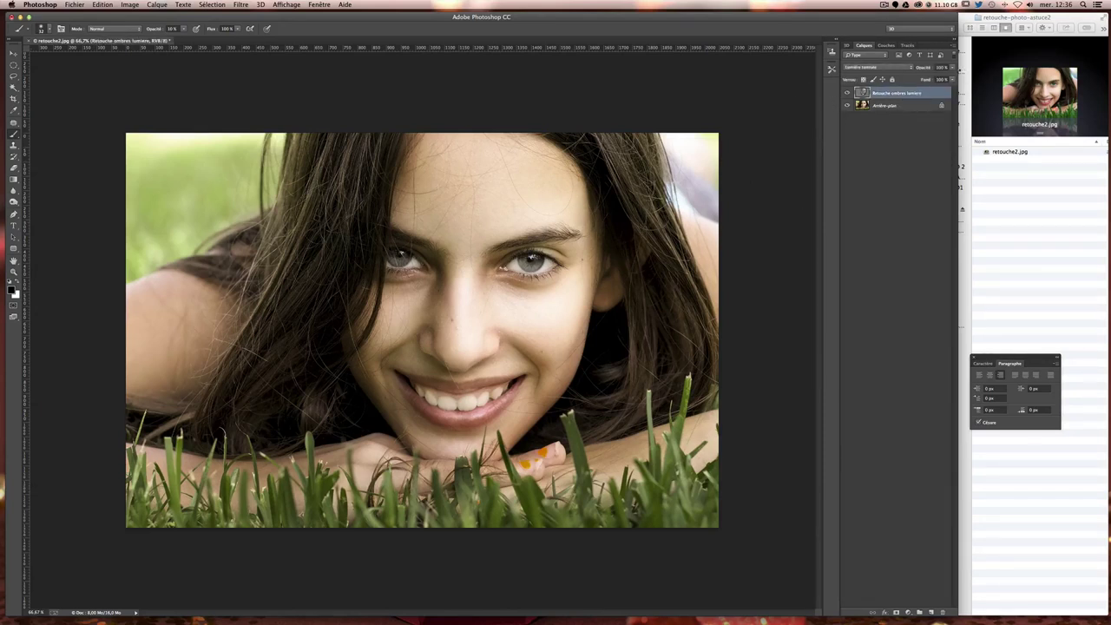
{"action": "left_click", "coordinate": [952, 67]}
{"action": "left_click_drag", "start_coordinate": [953, 78], "coordinate": [938, 78]}
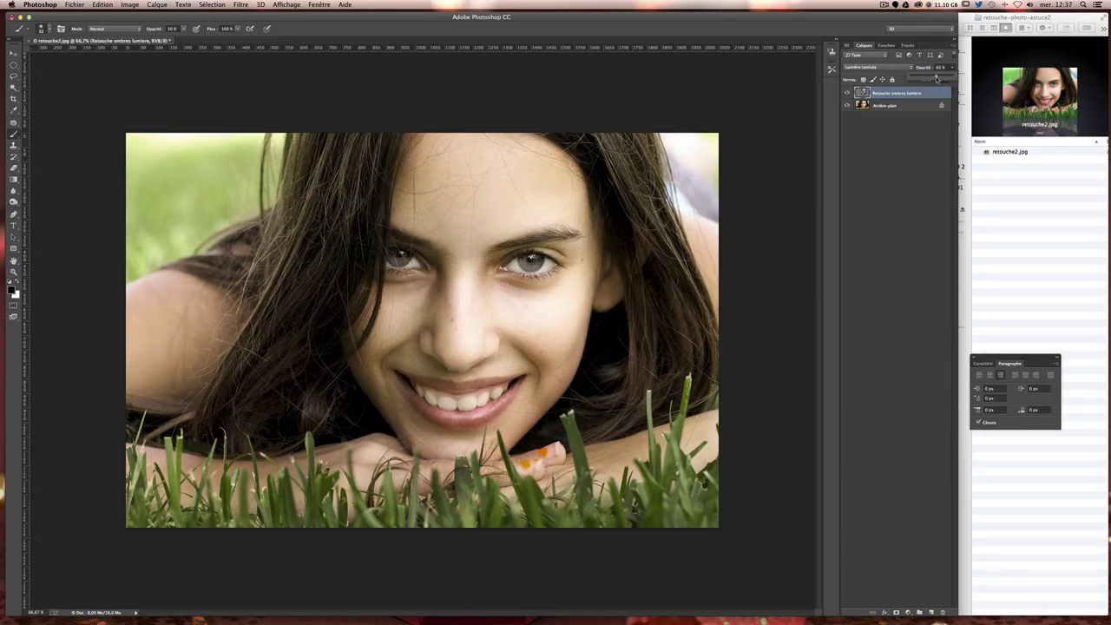
{"action": "left_click", "coordinate": [847, 93]}
{"action": "left_click", "coordinate": [846, 93]}
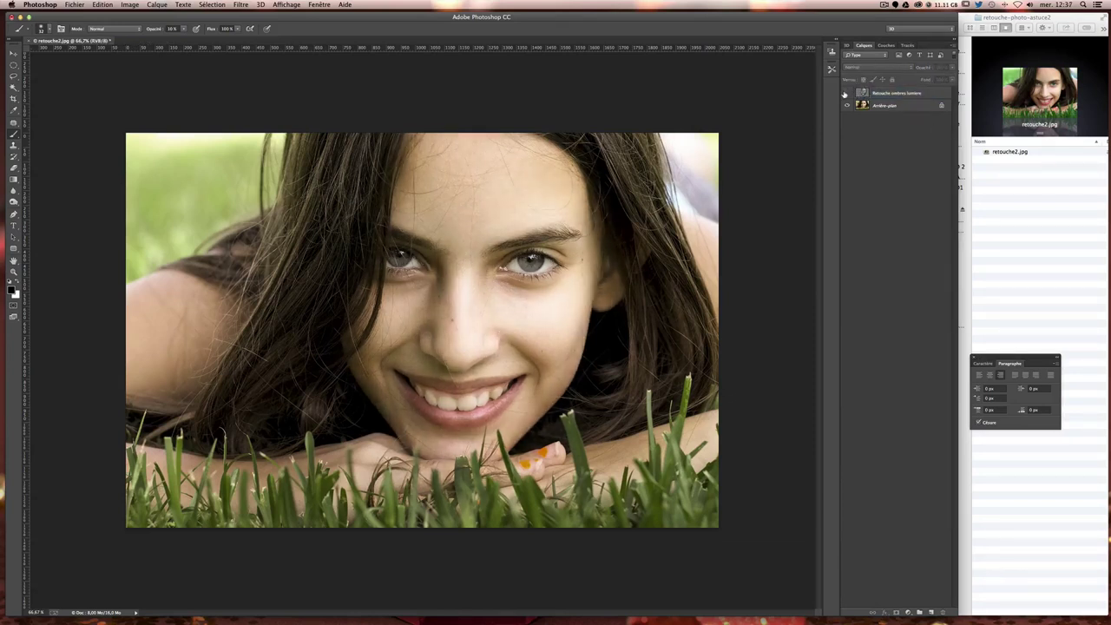
{"action": "left_click", "coordinate": [846, 93]}
{"action": "left_click", "coordinate": [846, 93]}
{"action": "left_click", "coordinate": [847, 93]}
{"action": "left_click", "coordinate": [847, 93]}
Raise the retouch layer opacity back to 100%
{"action": "left_click", "coordinate": [930, 93]}
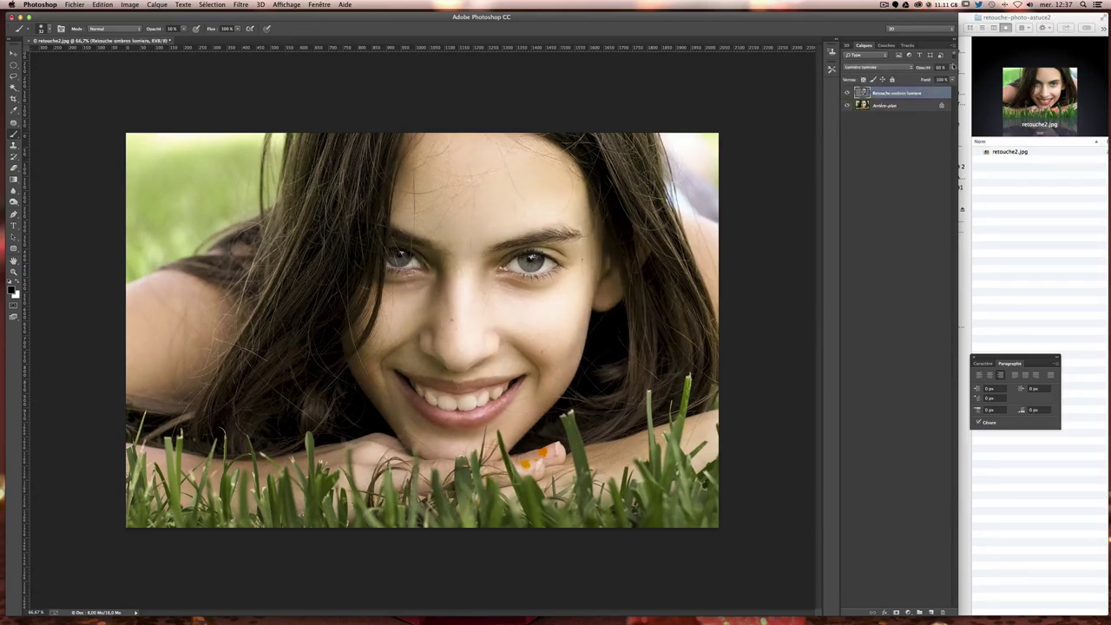
{"action": "left_click", "coordinate": [953, 68]}
{"action": "left_click_drag", "start_coordinate": [950, 78], "coordinate": [967, 79]}
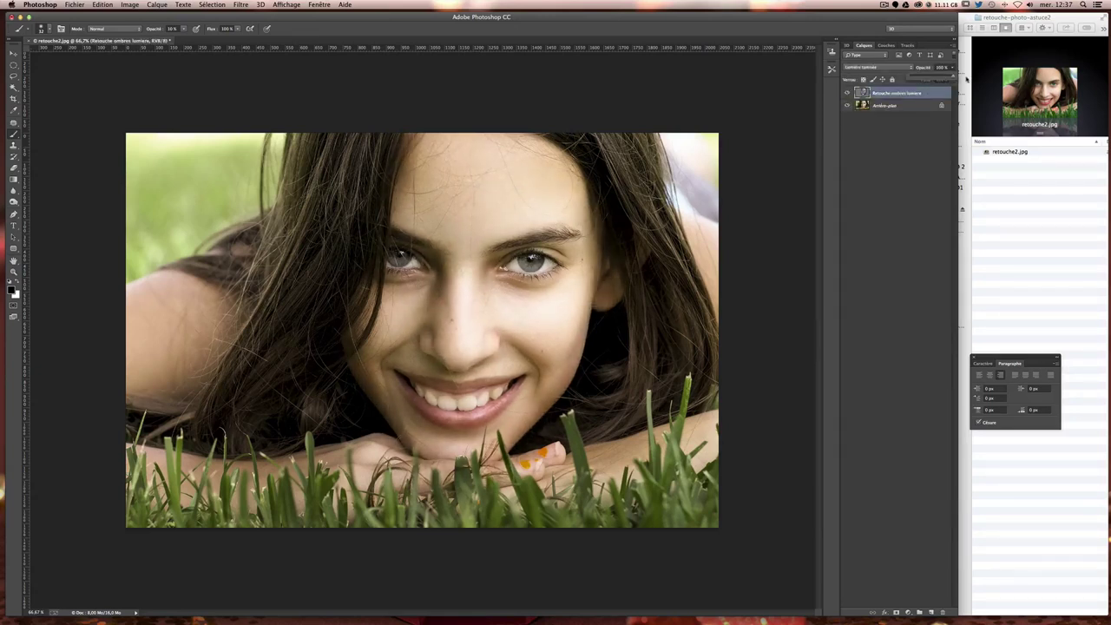
{"action": "left_click", "coordinate": [896, 153]}
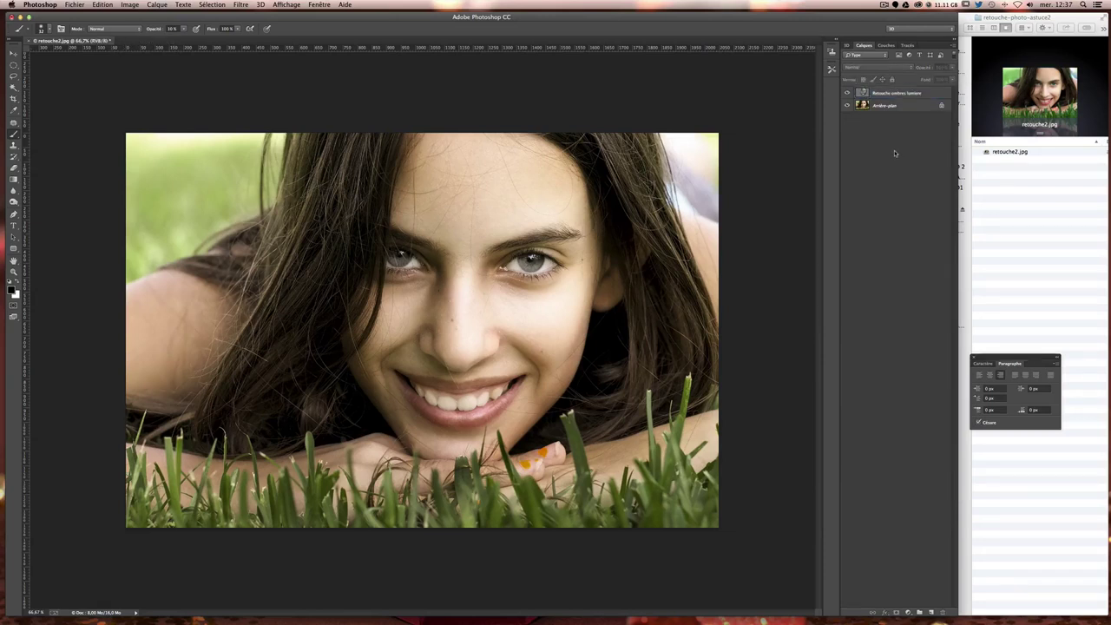